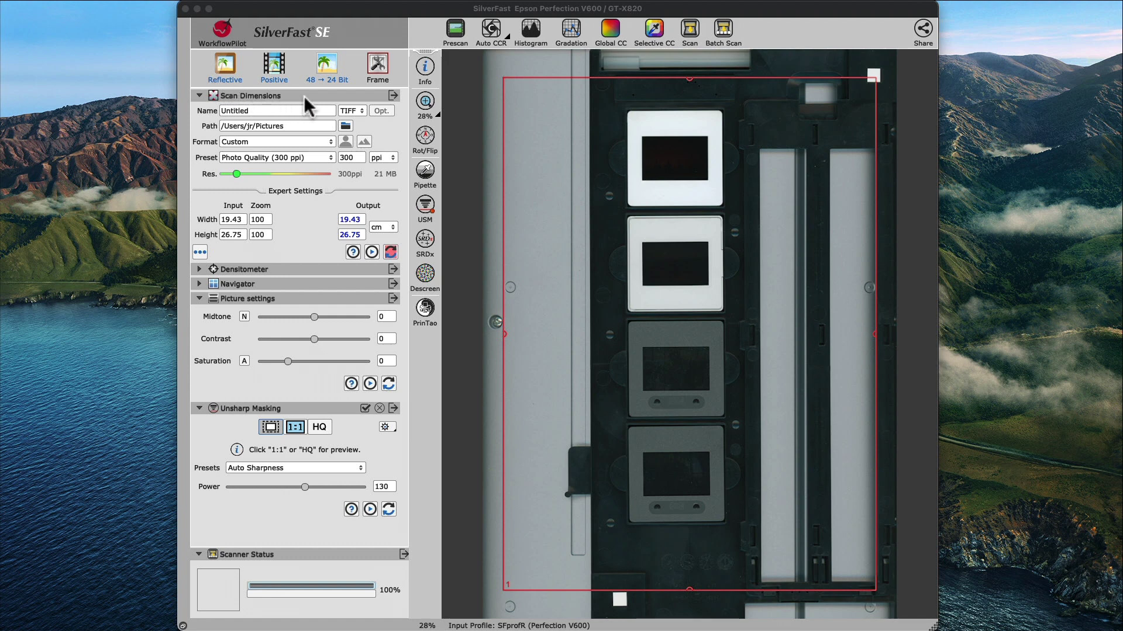
- Set the original type to Transparency, with Positive film and 48 → 24 Bit depth
click(225, 66)
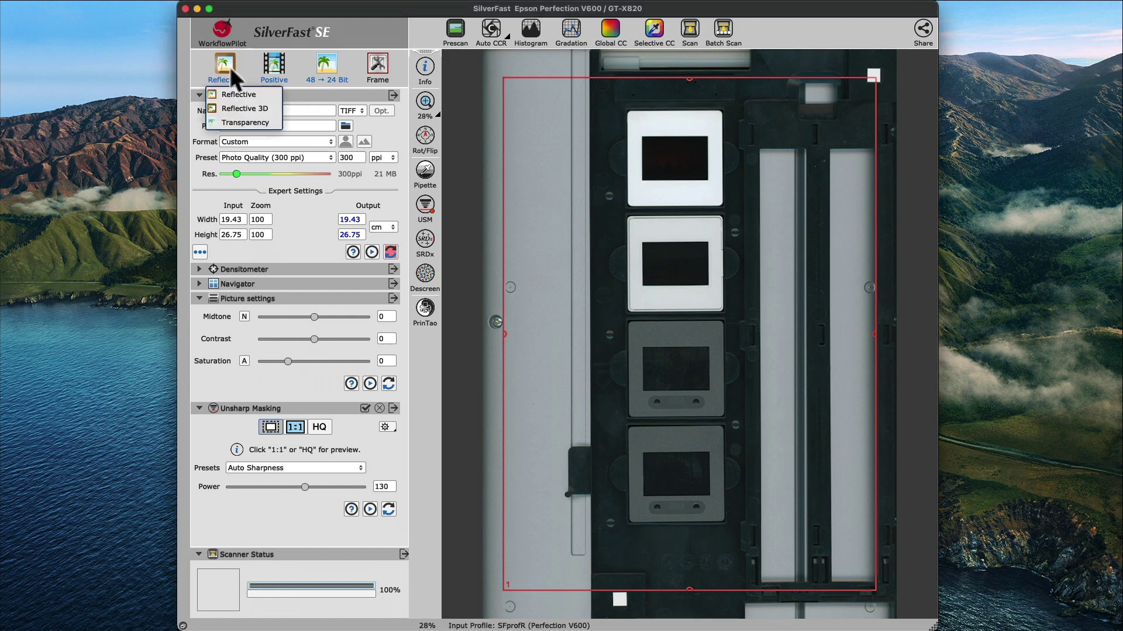
click(275, 125)
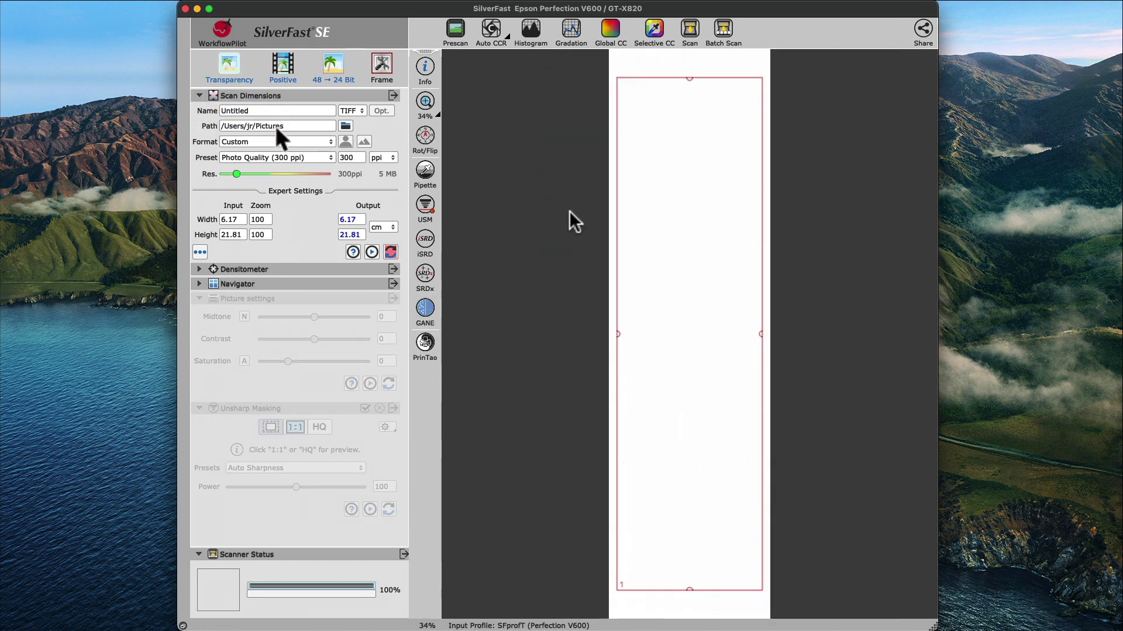
click(286, 69)
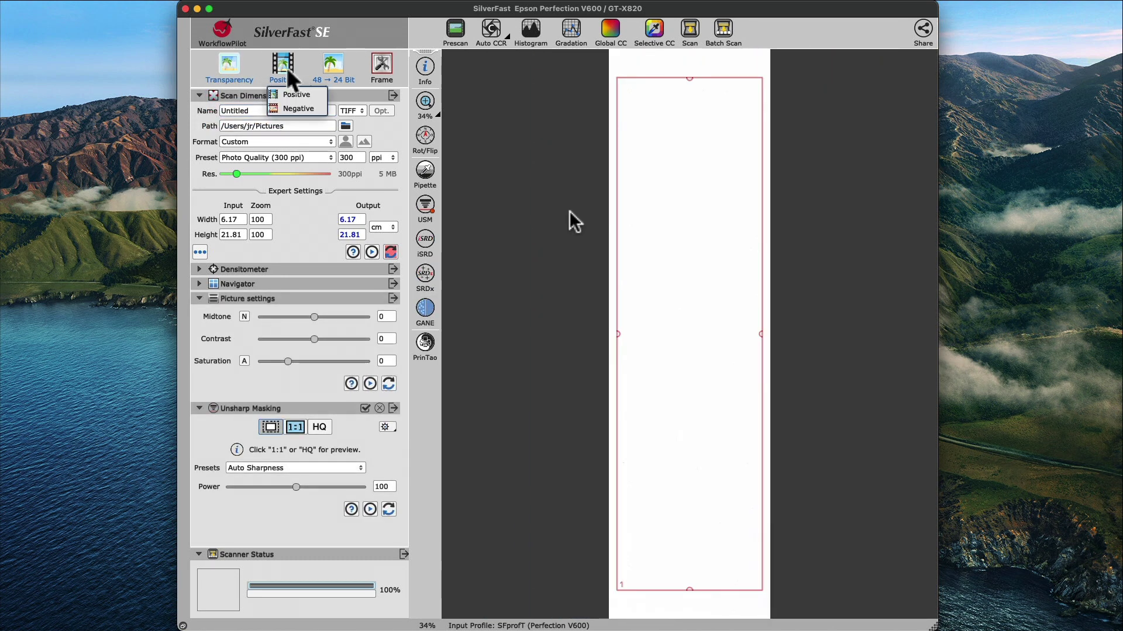
click(319, 100)
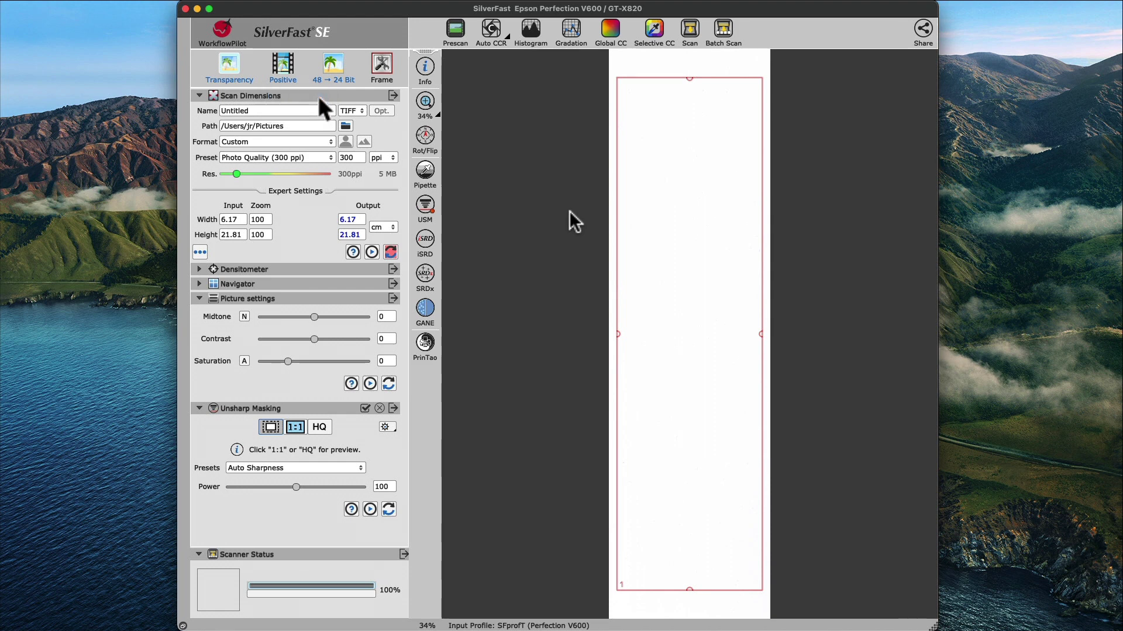
click(339, 67)
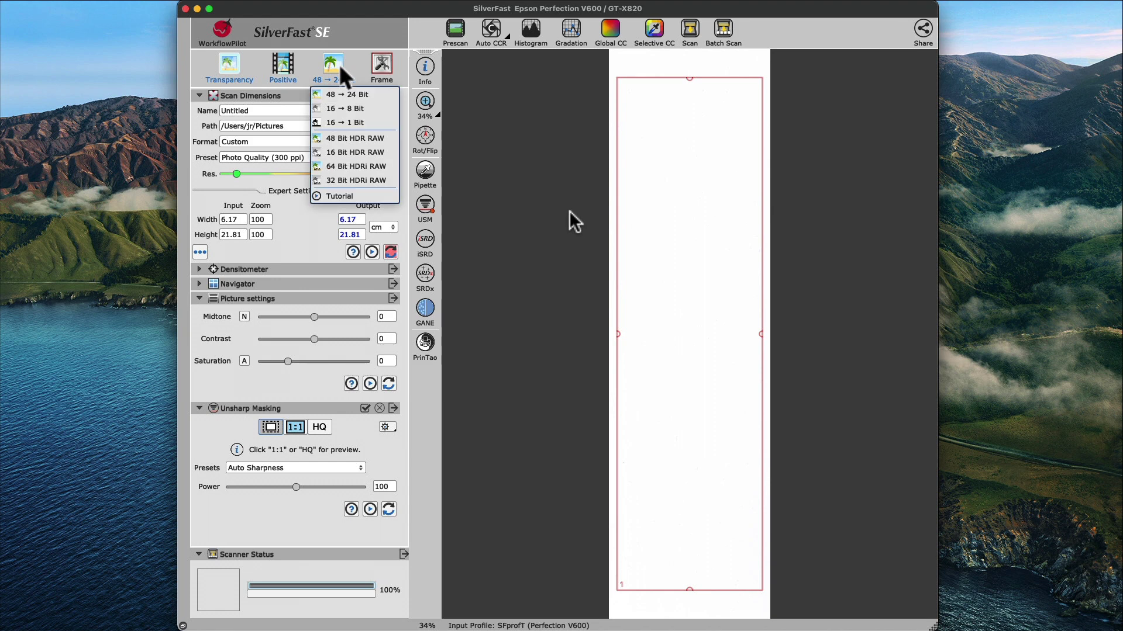
click(386, 97)
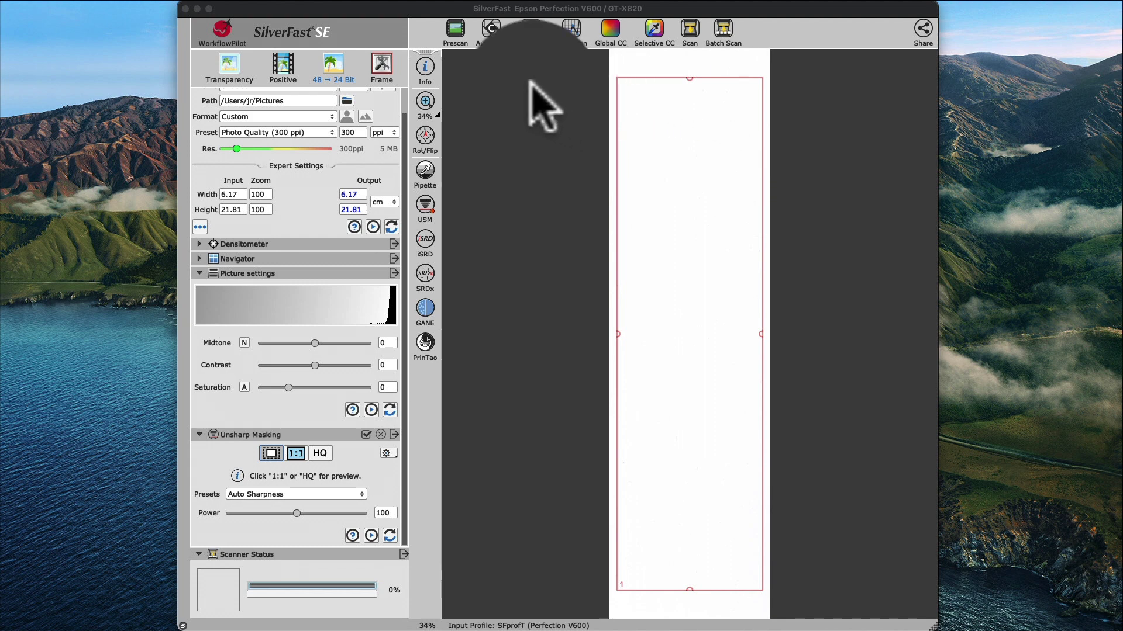
- Run a prescan of the slide holder to preview all four mounted slides
click(455, 68)
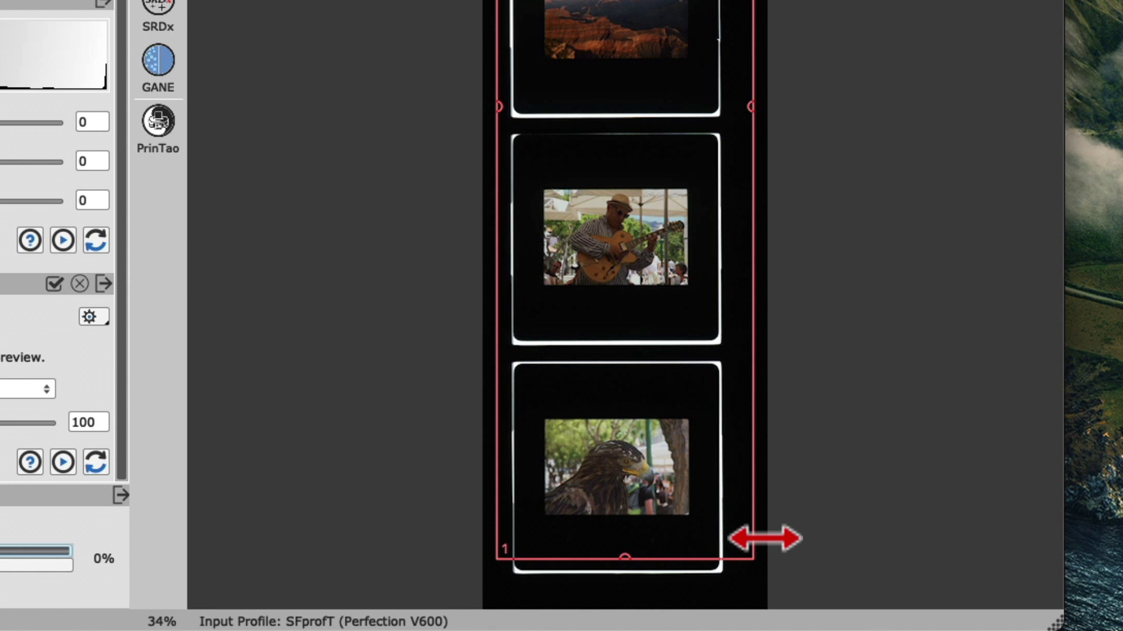
- Move scan frame 1 onto the sunset boats slide and fit its corners and rotation
drag(765, 539, 762, 537)
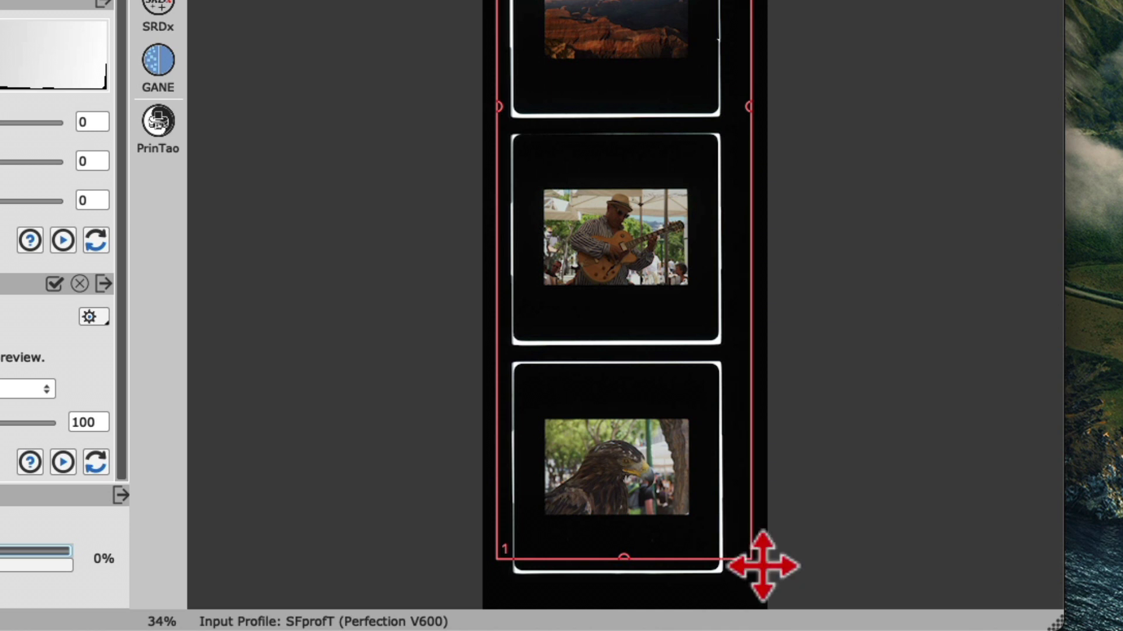
drag(763, 566, 736, 30)
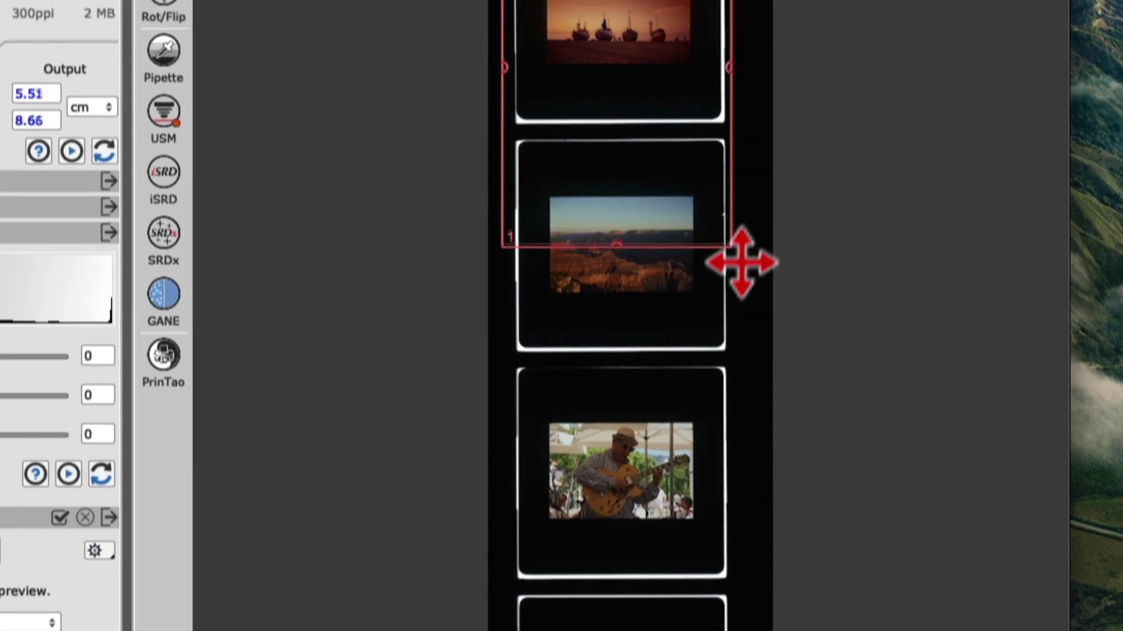
drag(742, 263, 713, 83)
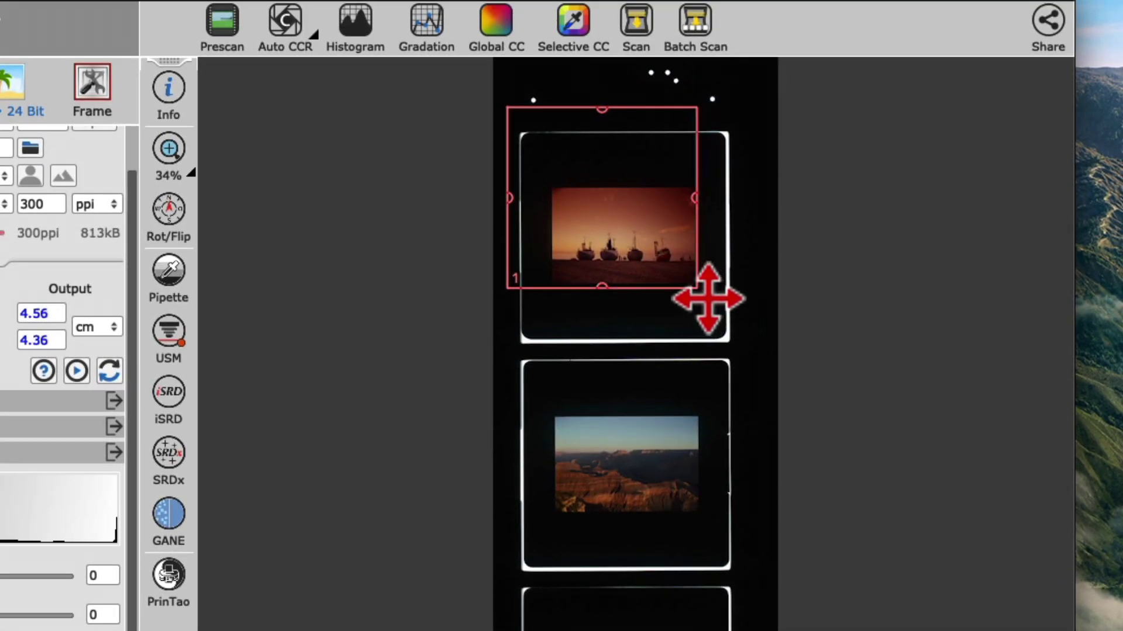
drag(708, 299, 707, 297)
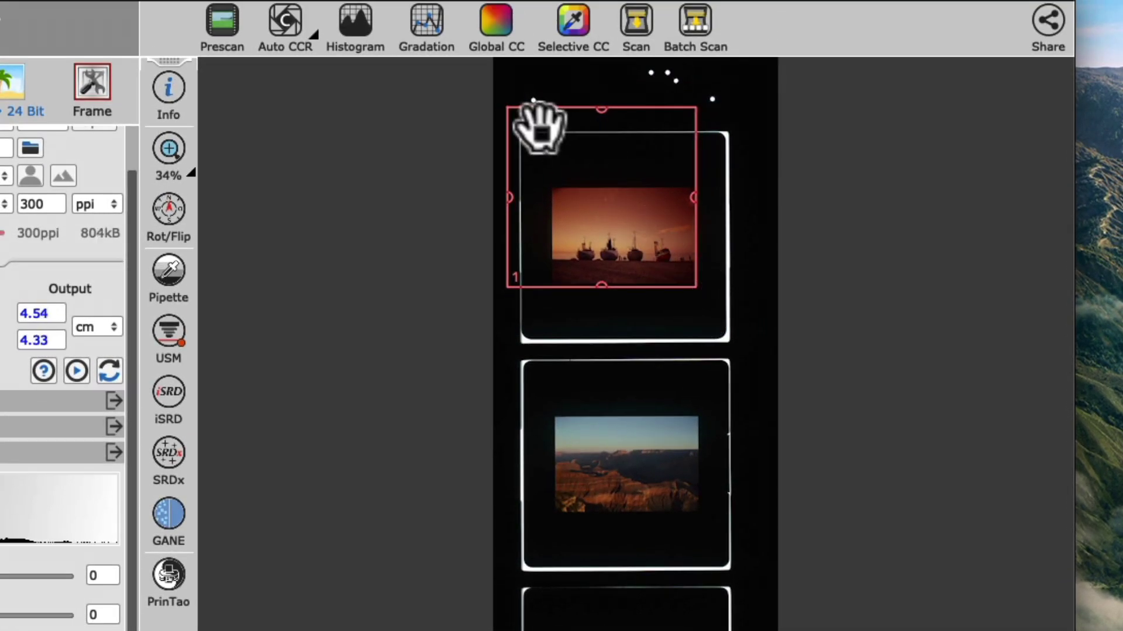
drag(518, 122, 562, 201)
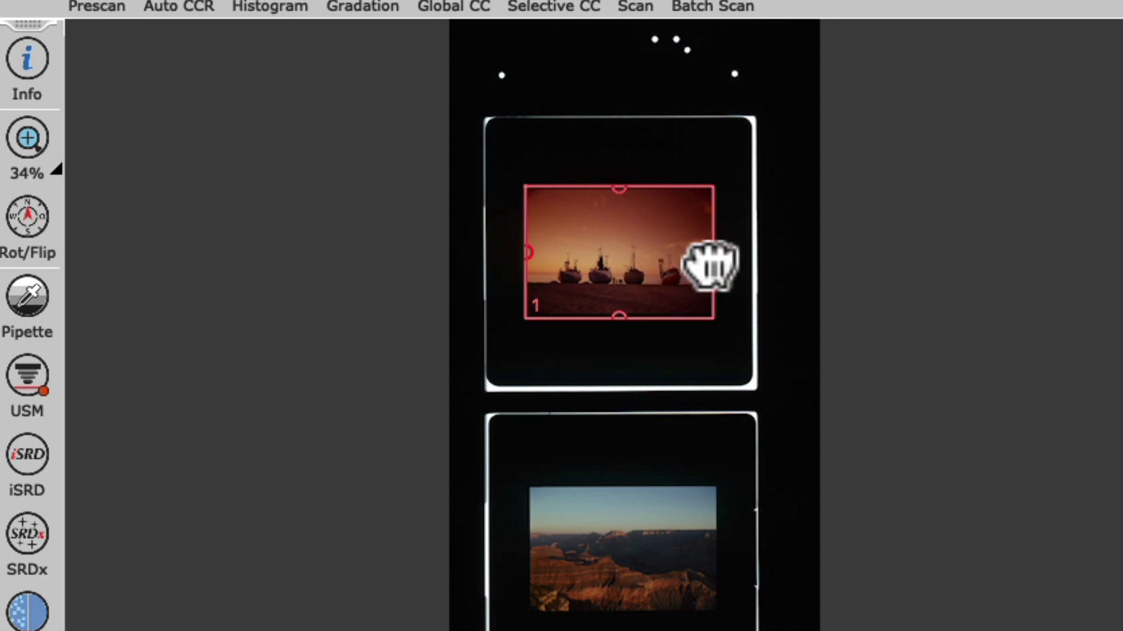
mouse_move(711, 266)
mouse_down()
mouse_move(704, 286)
mouse_move(714, 241)
mouse_move(711, 266)
mouse_up()
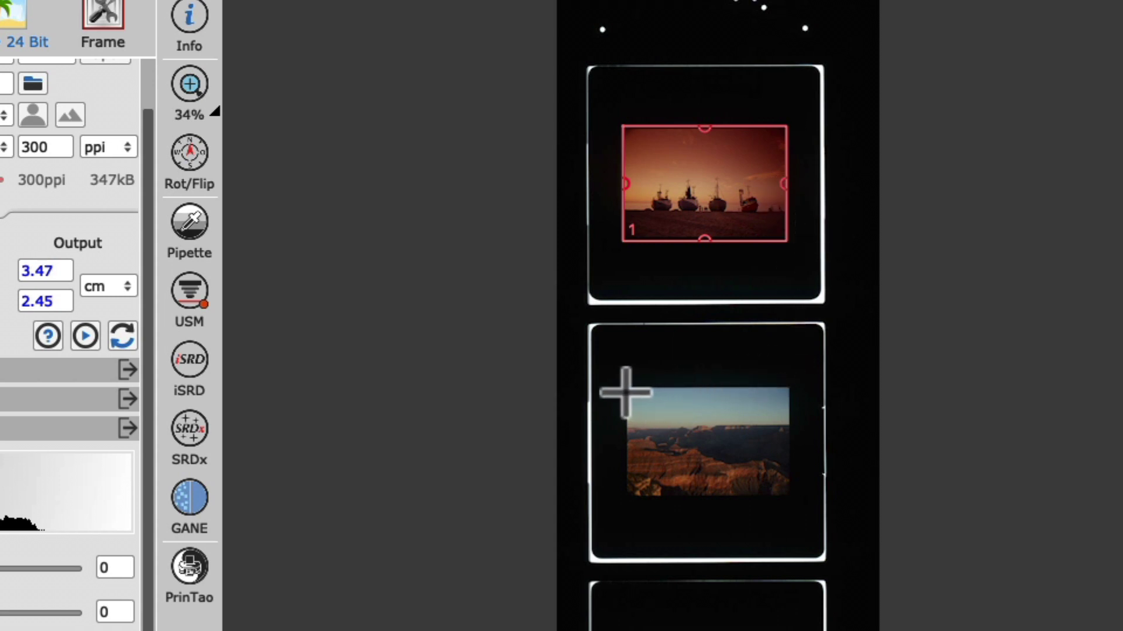
- Draw new scan frames over the canyon and eagle slides, tightening frame 2's left edge
drag(625, 392, 790, 500)
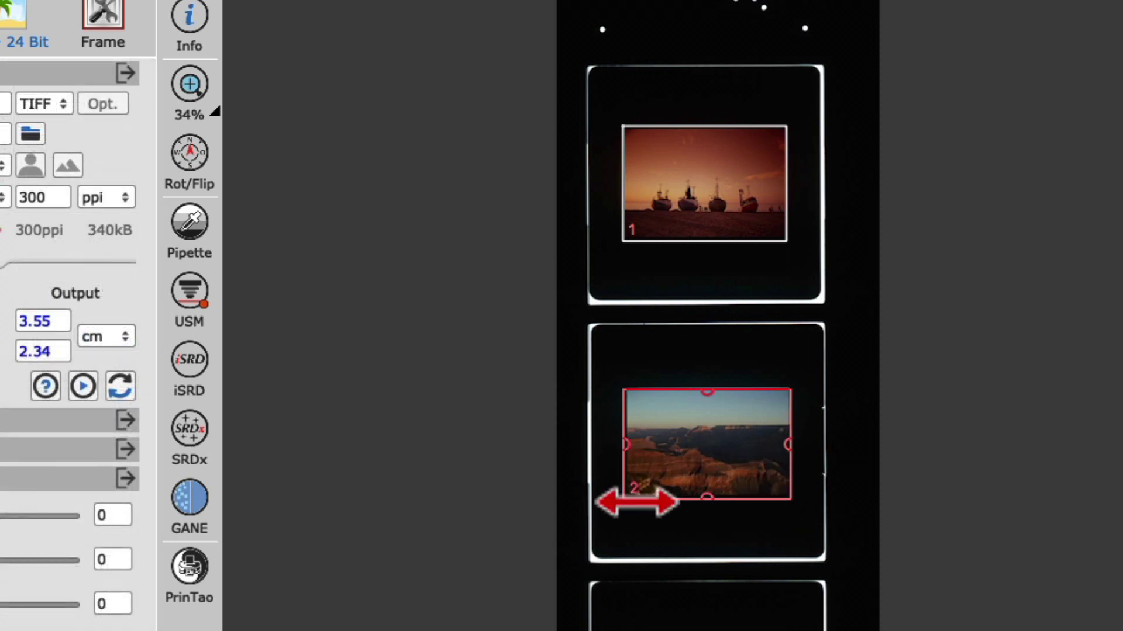
drag(636, 502, 639, 501)
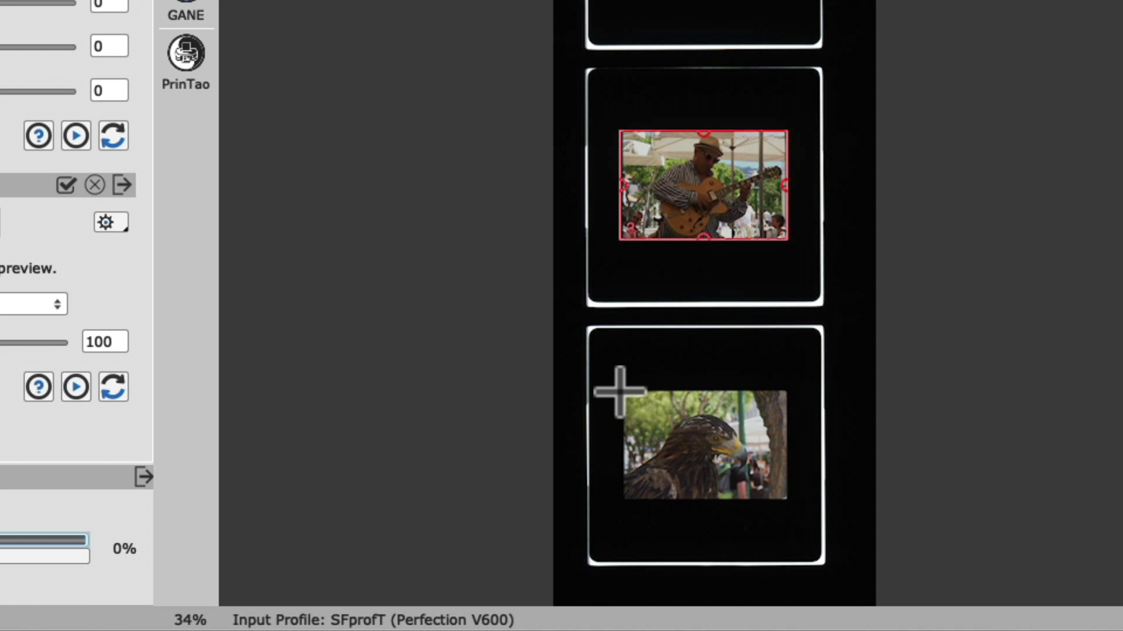
drag(620, 392, 788, 498)
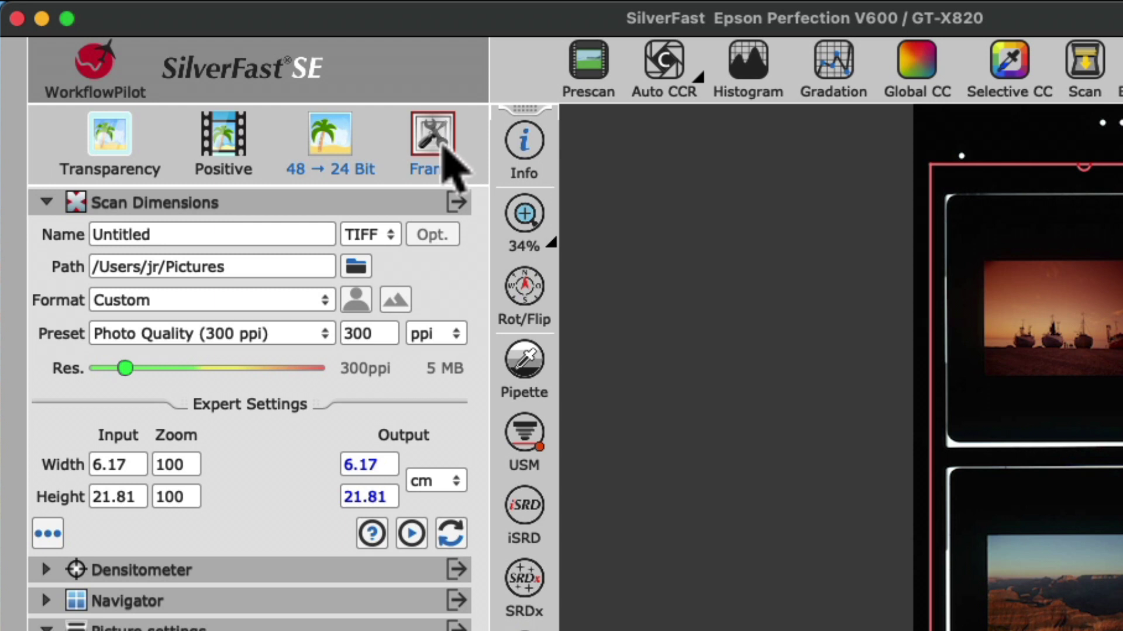
- Auto-detect frames for the Slide 35 x 23 mm holder and select frame 1
click(442, 146)
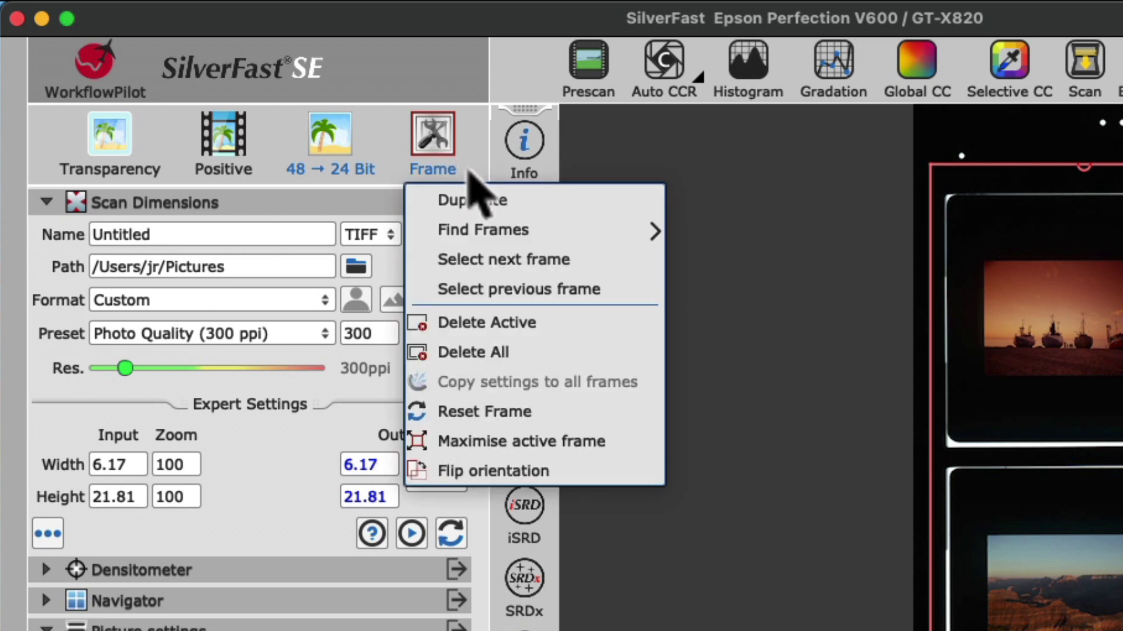
mouse_move(602, 234)
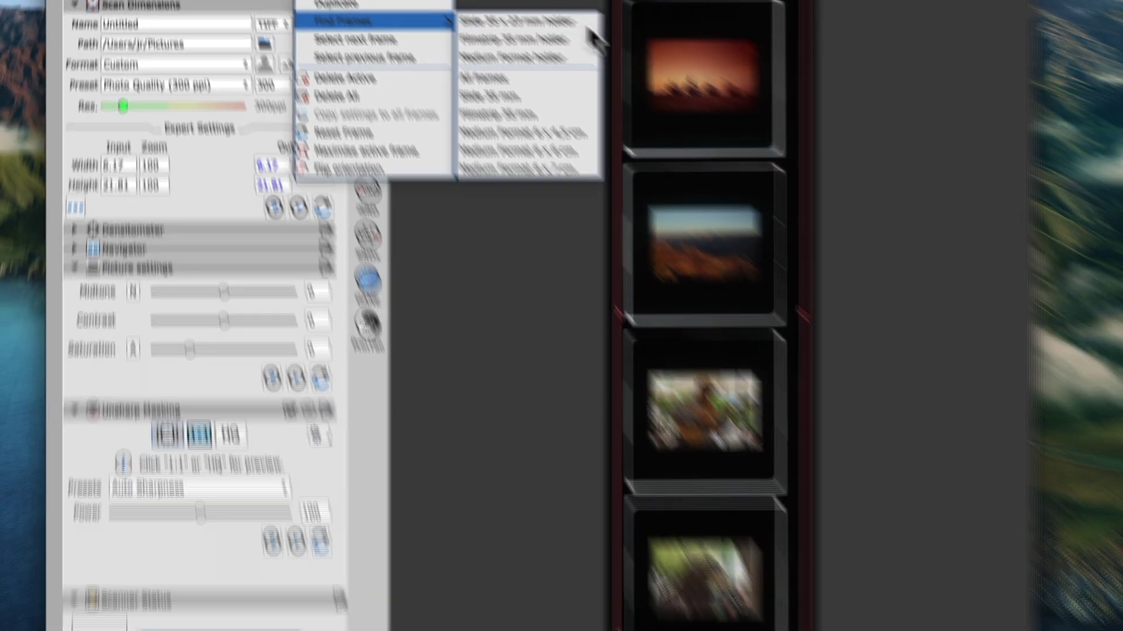
click(590, 38)
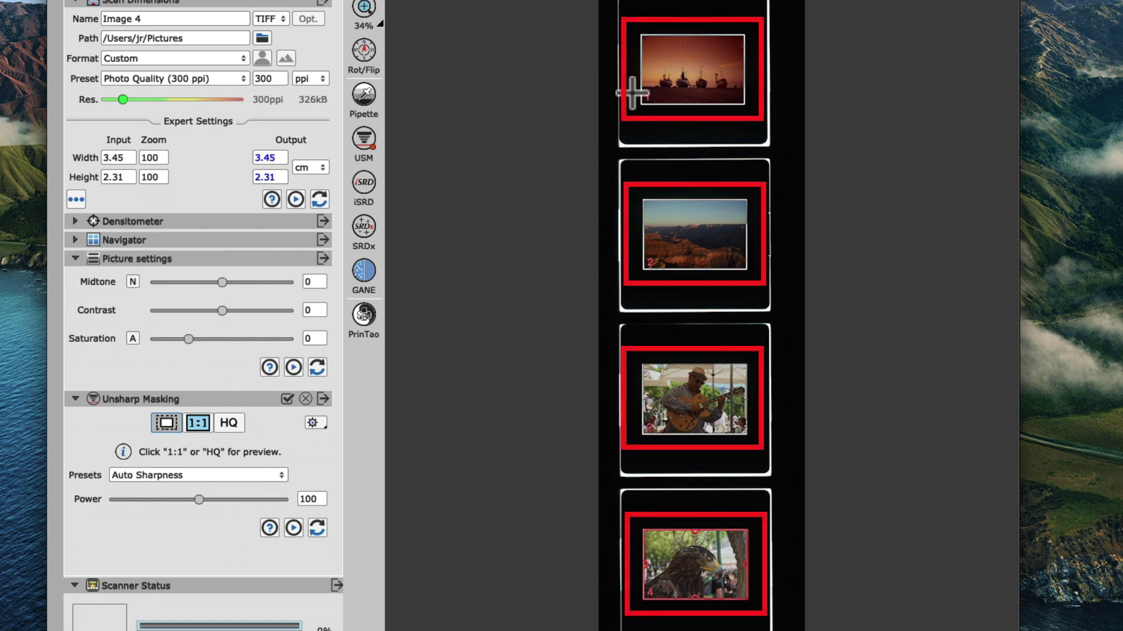
click(663, 109)
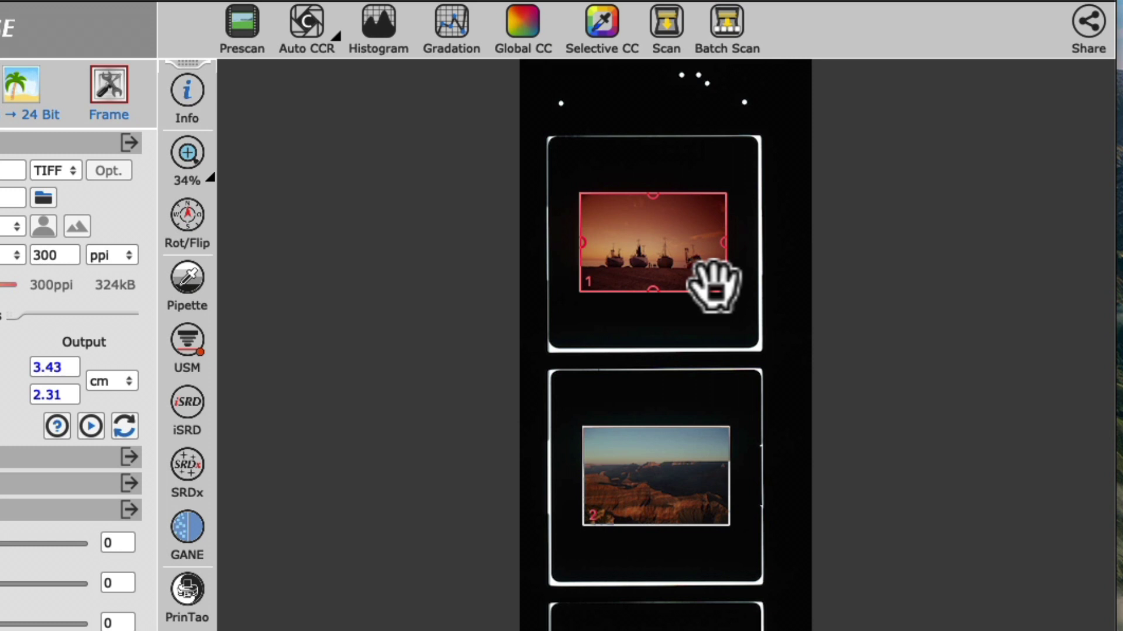
- Shrink and reposition frame 1 on the first slide, then flip it to portrait
drag(734, 301, 711, 281)
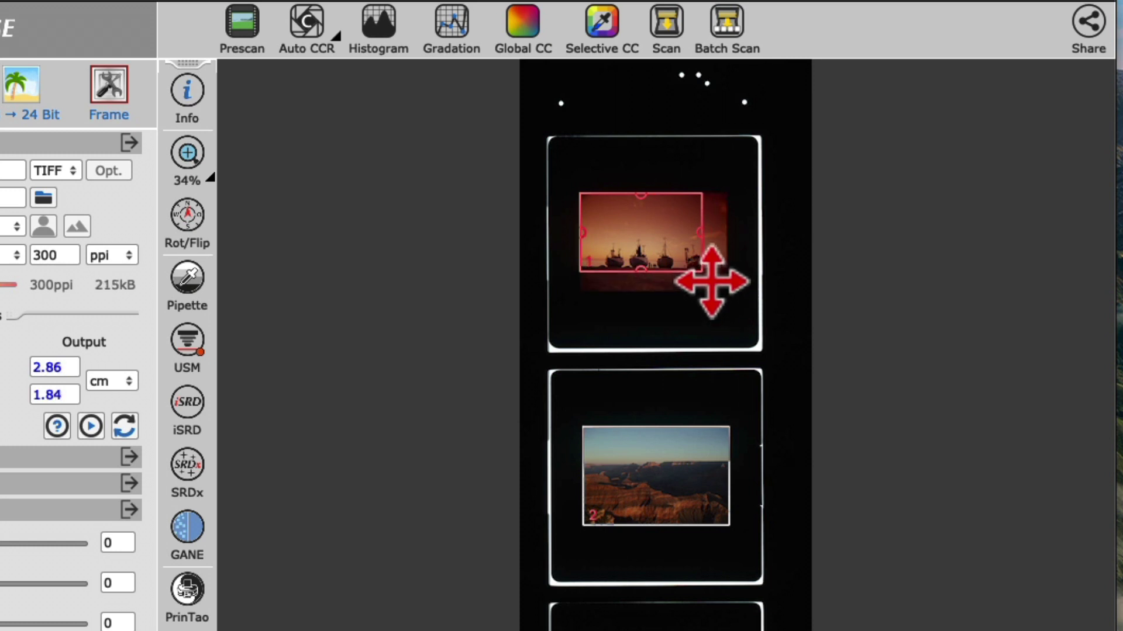
drag(622, 238, 645, 246)
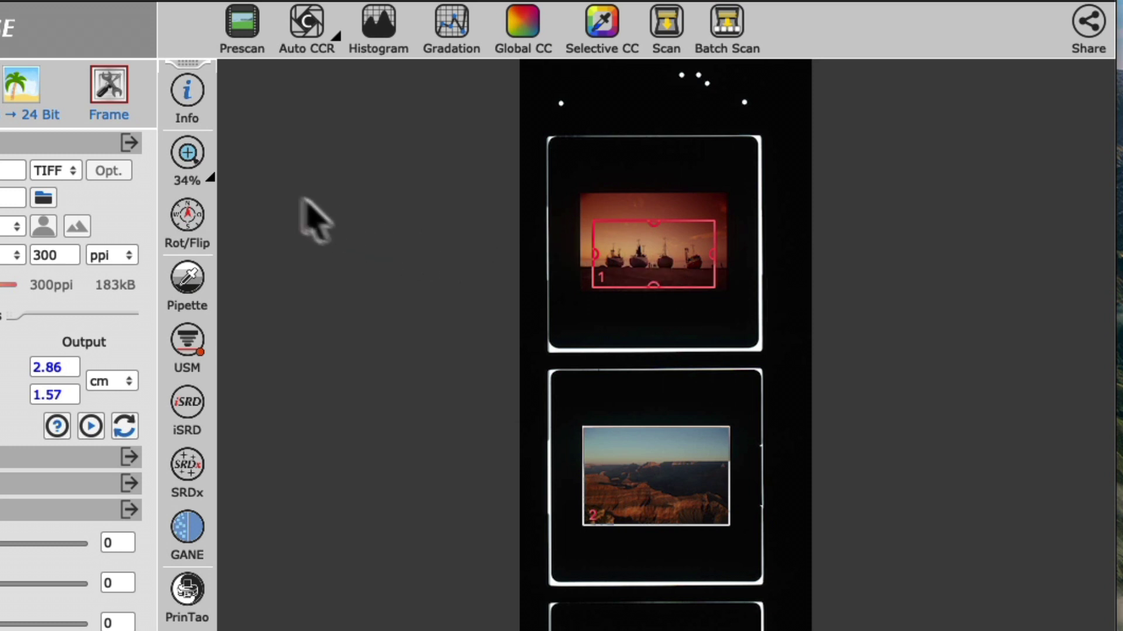
click(109, 88)
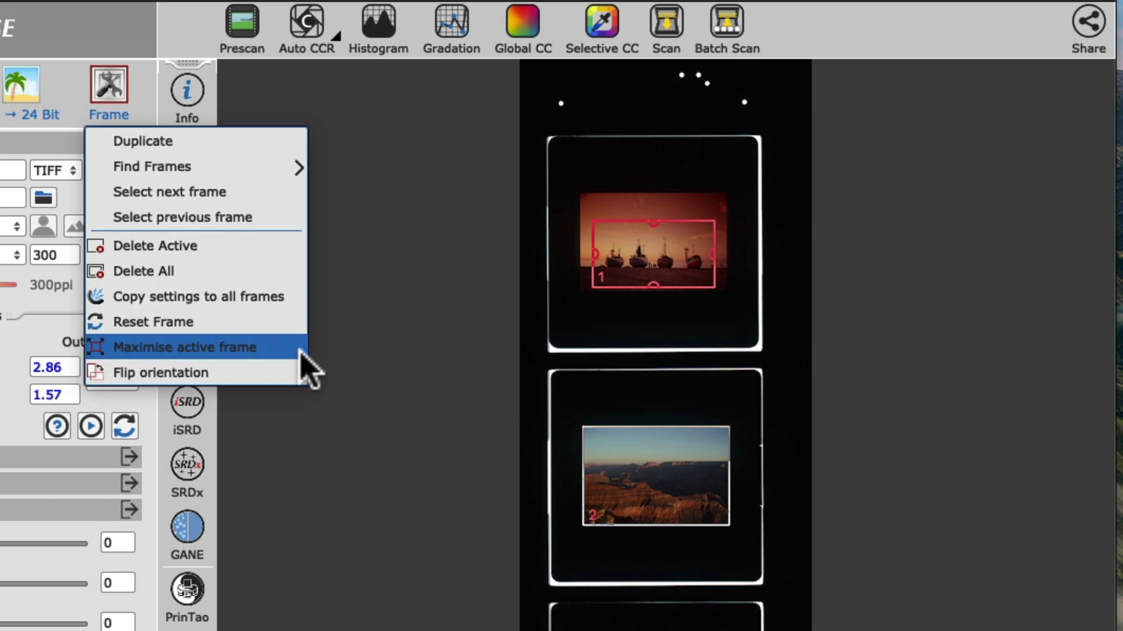
click(302, 386)
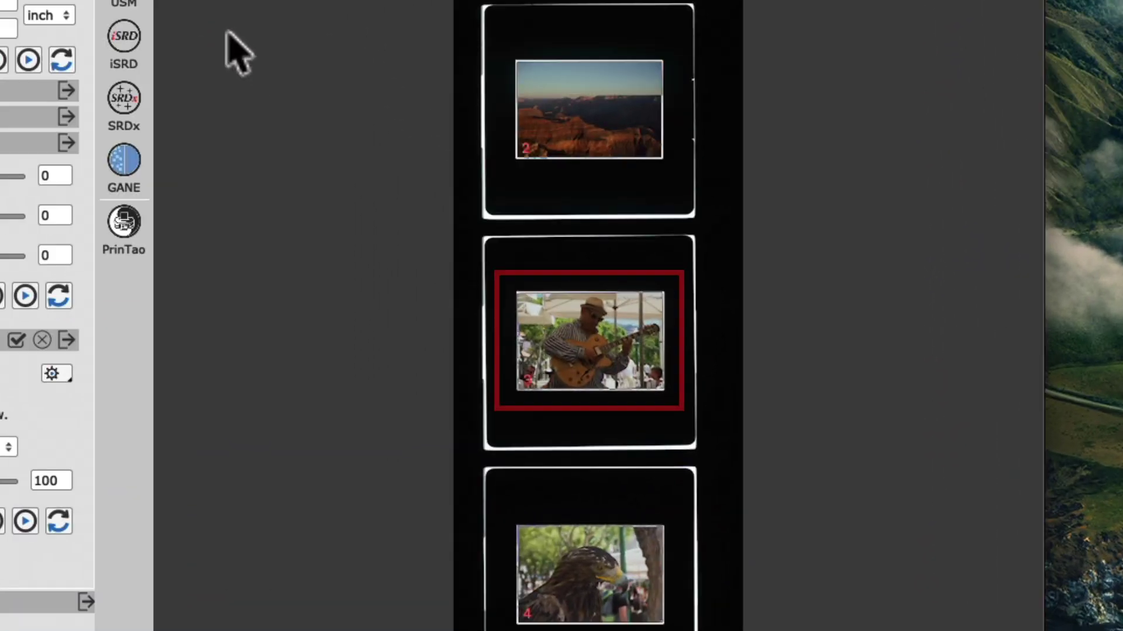
- Select the guitar-player slide's frame (Image 3) and zoom the preview onto it
click(572, 354)
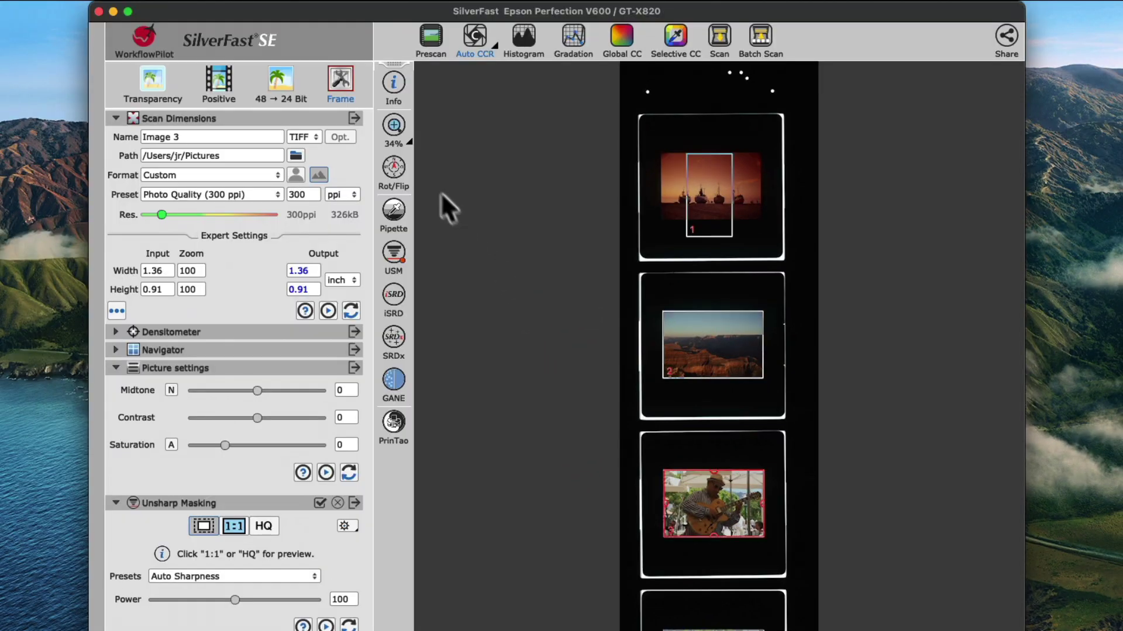
click(392, 127)
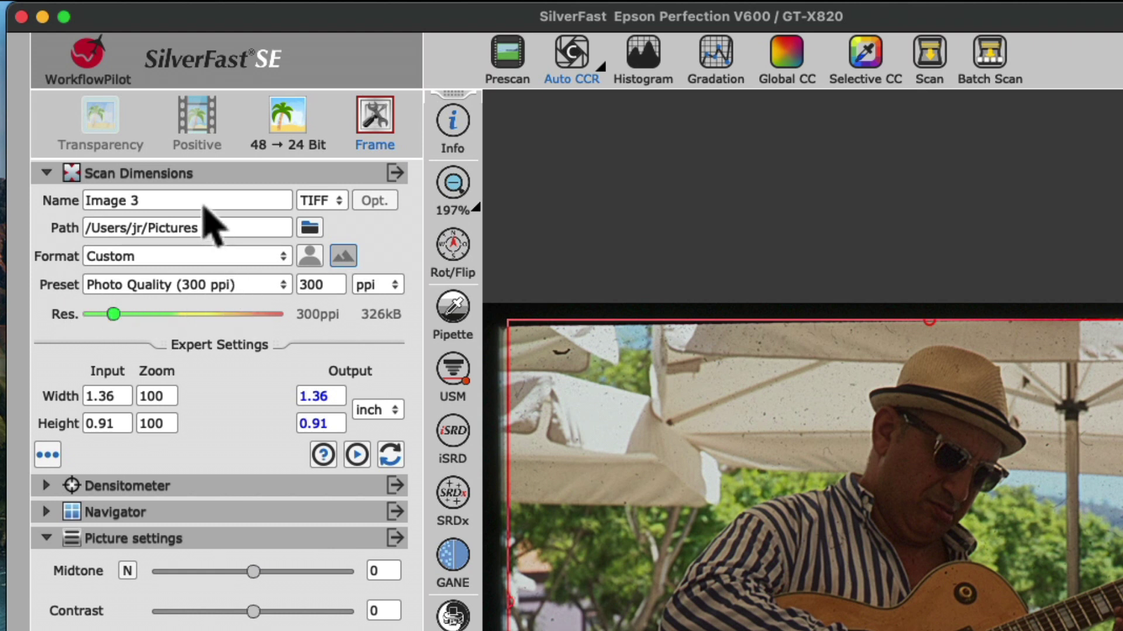
- Name the scan 'johnnyguitar' and set JPEG format with landscape orientation
click(203, 201)
text(johnnyguitar)
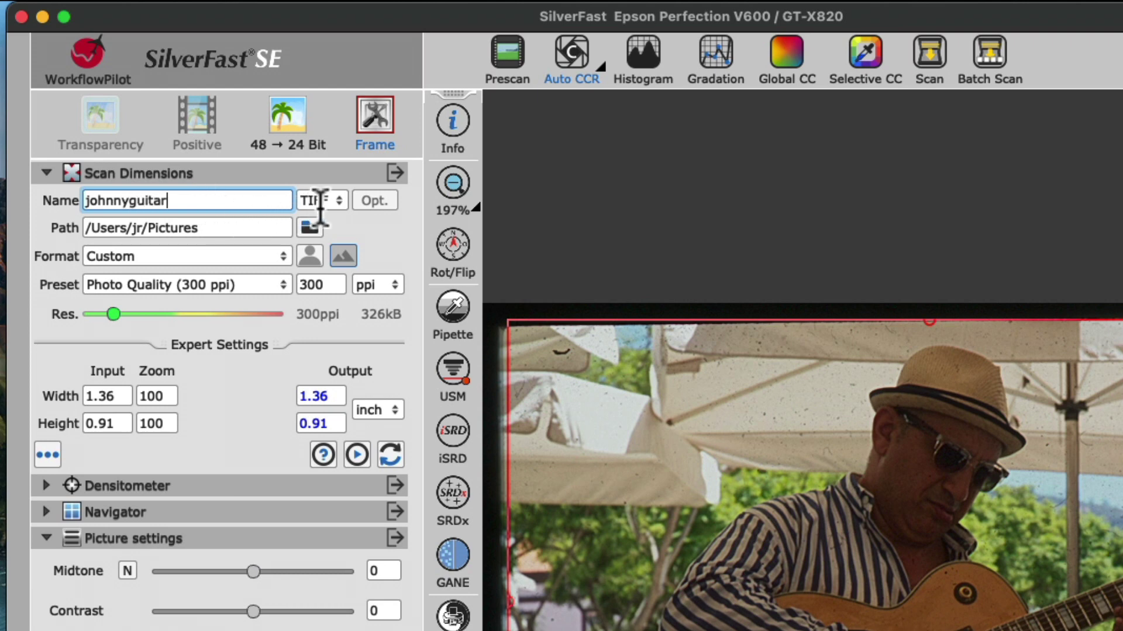
click(322, 200)
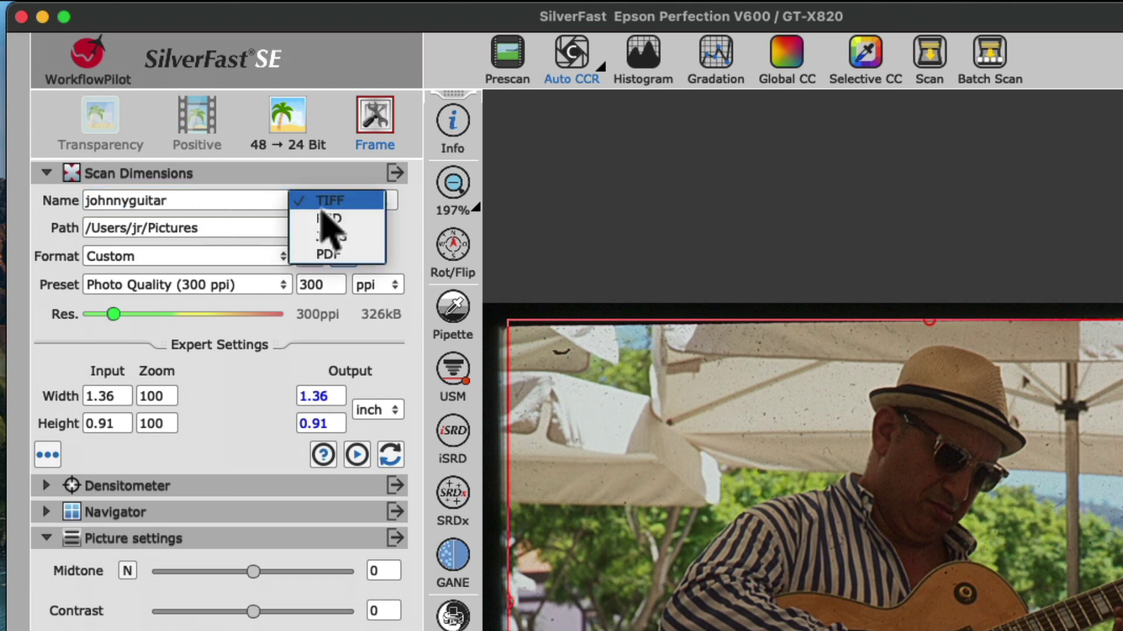
click(332, 237)
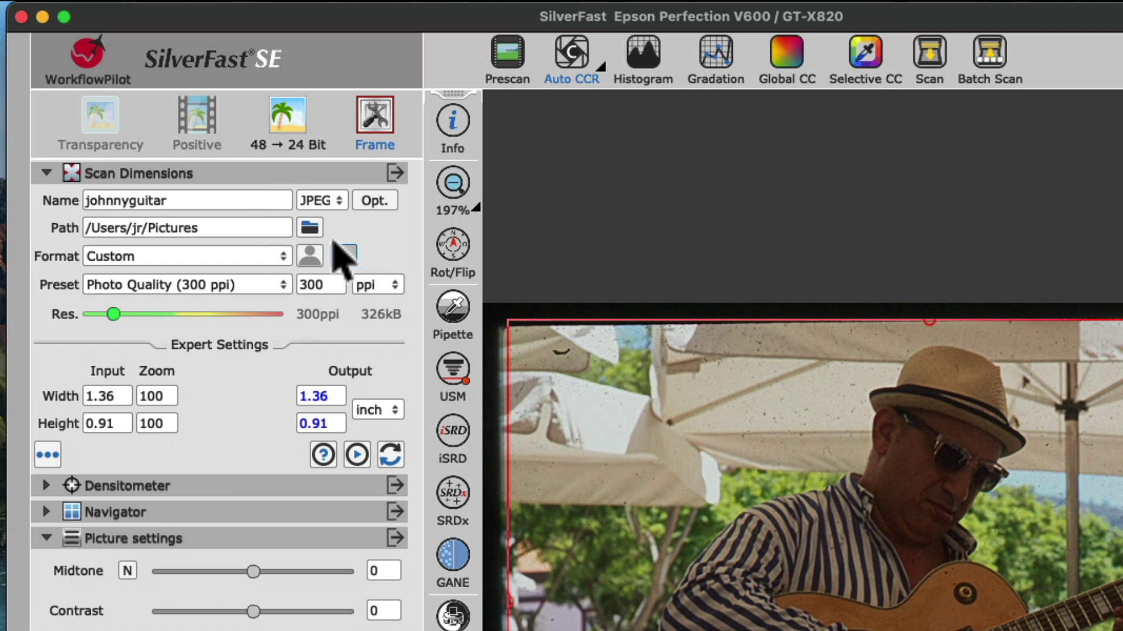
click(342, 253)
- Confirm Pictures as the destination folder for the saved scan
click(311, 229)
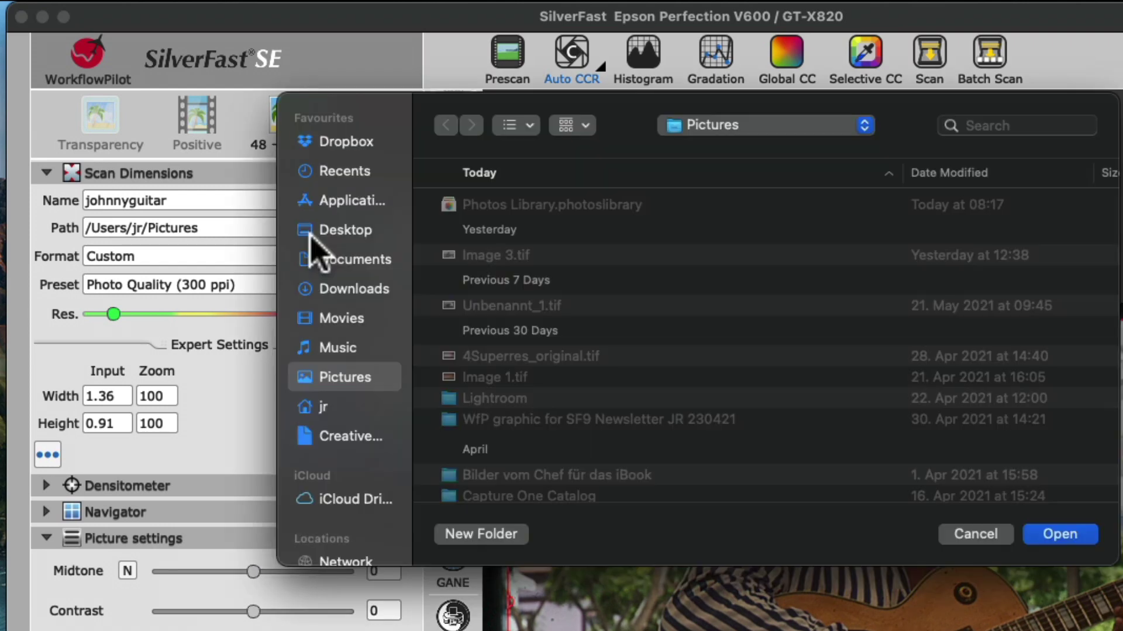
click(851, 131)
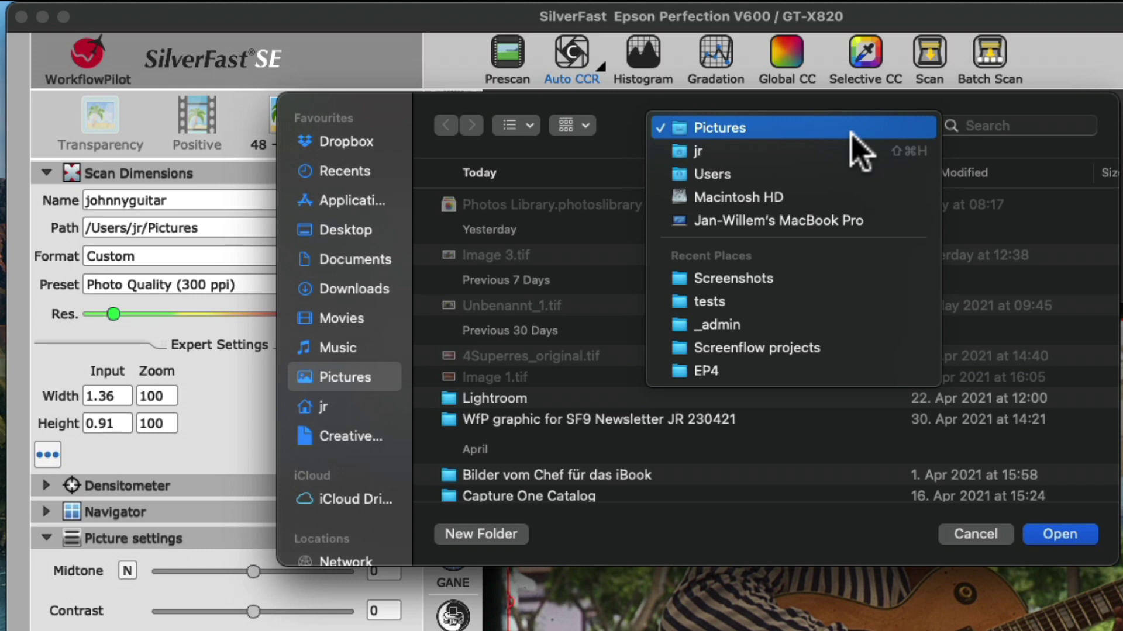
click(851, 132)
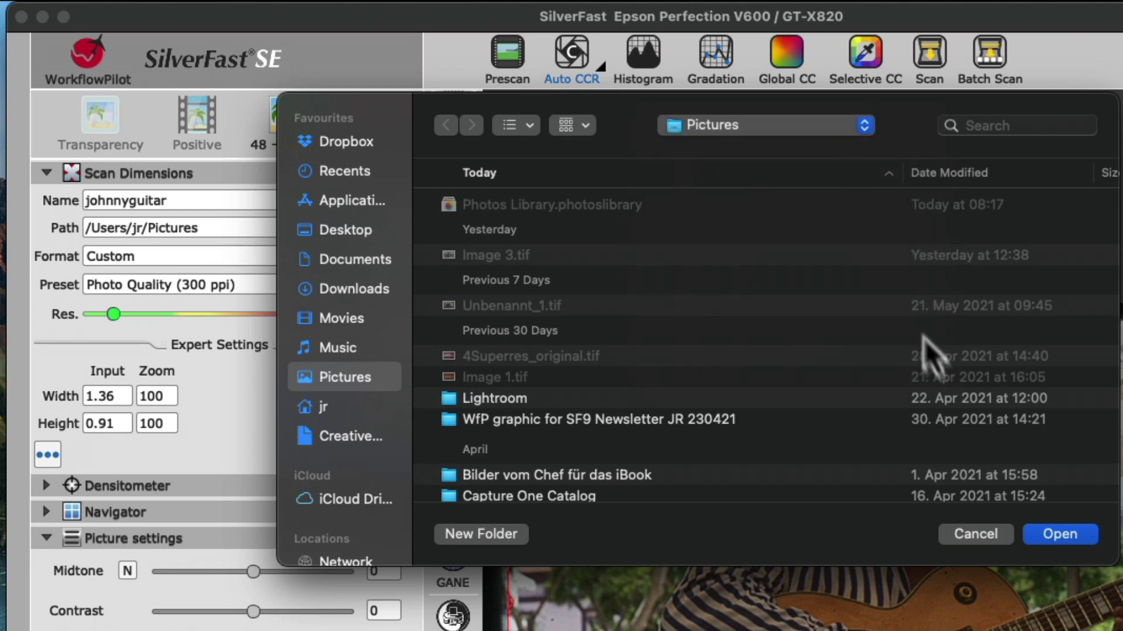
click(1060, 535)
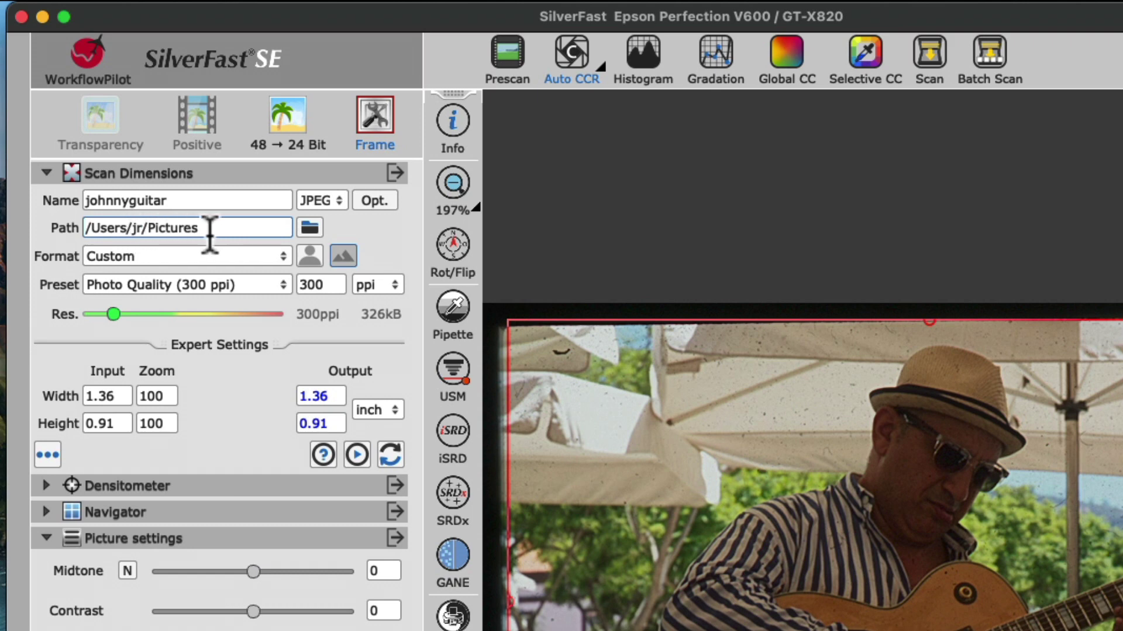
- Set the guitarist scan's output format to 5.0" x 7.0" at 300 ppi
click(173, 260)
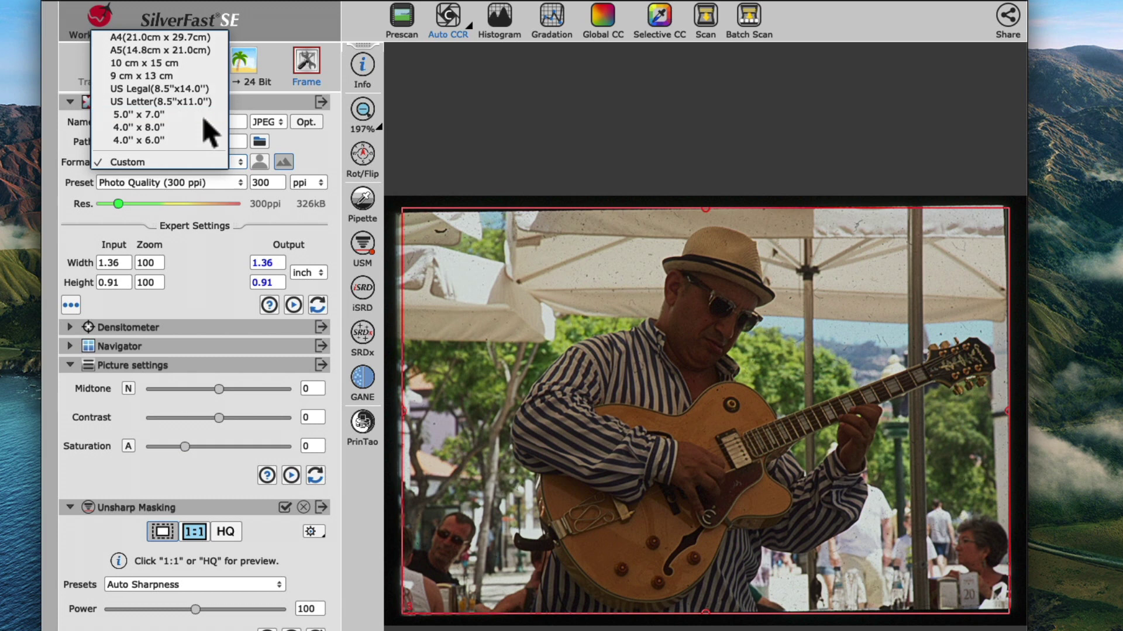
click(208, 127)
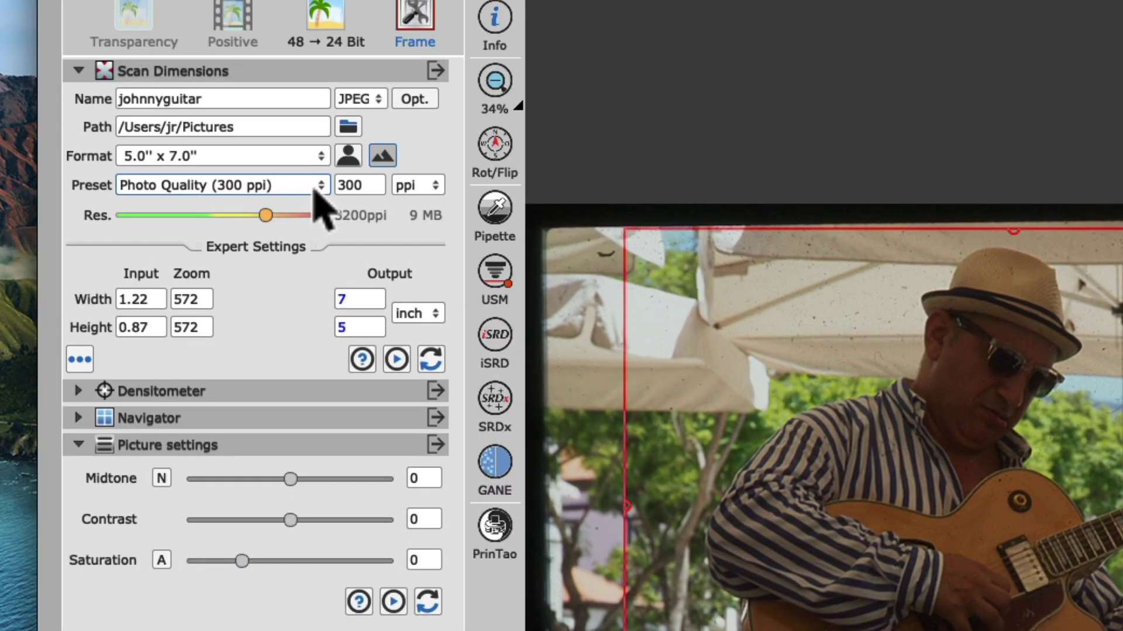
click(314, 192)
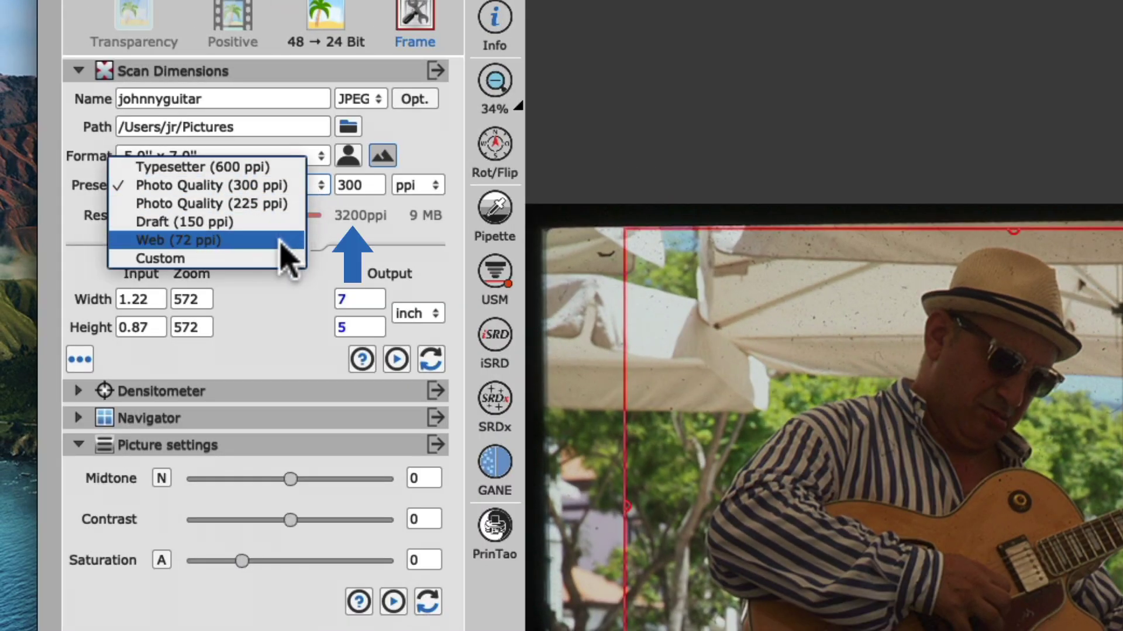
click(280, 242)
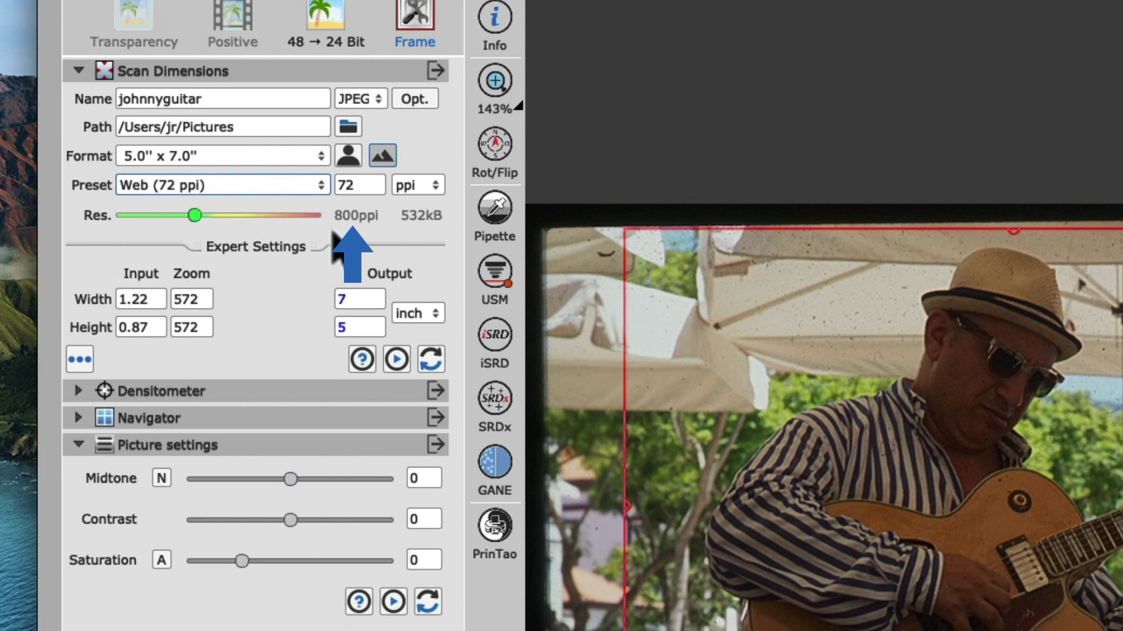
click(319, 186)
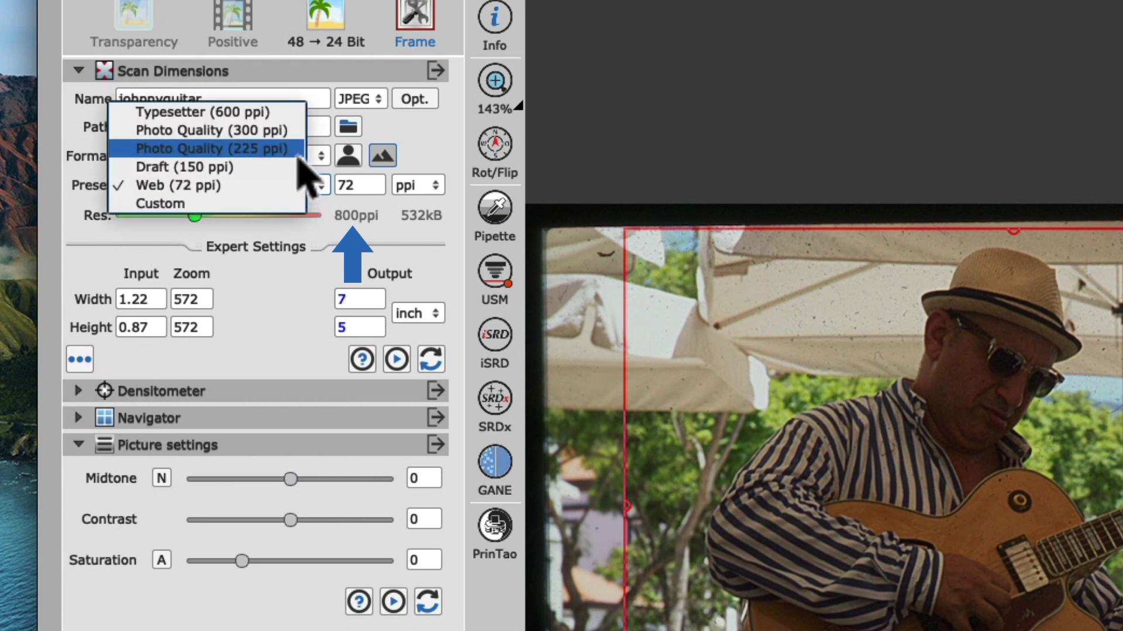
click(293, 134)
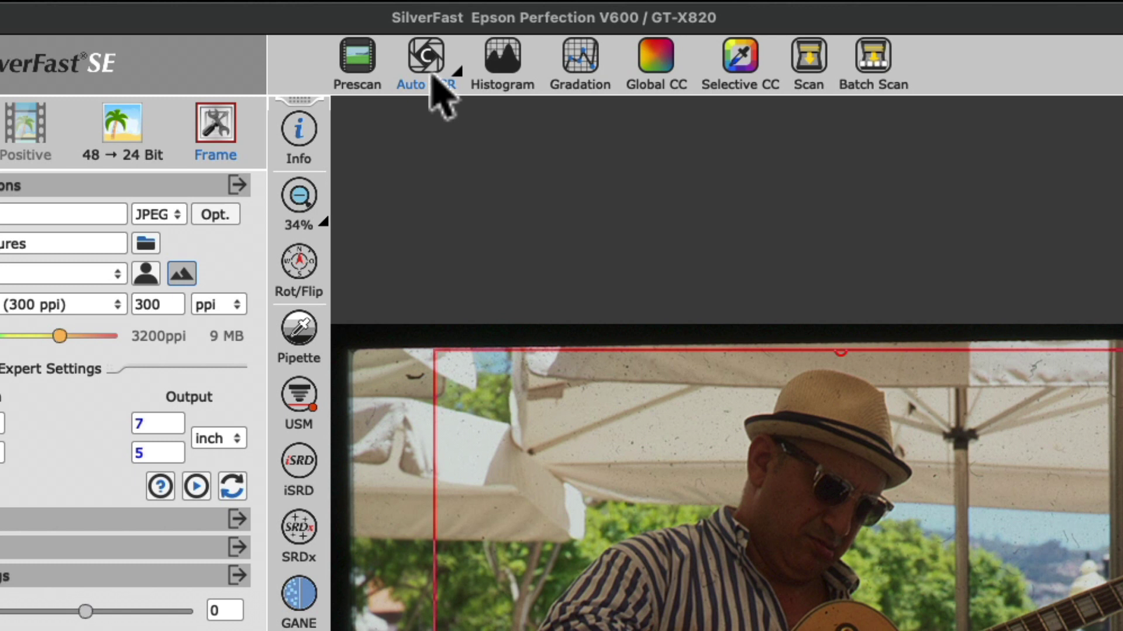
- Apply the Auto CCR Portrait preset, raising the midtones to 7
click(433, 75)
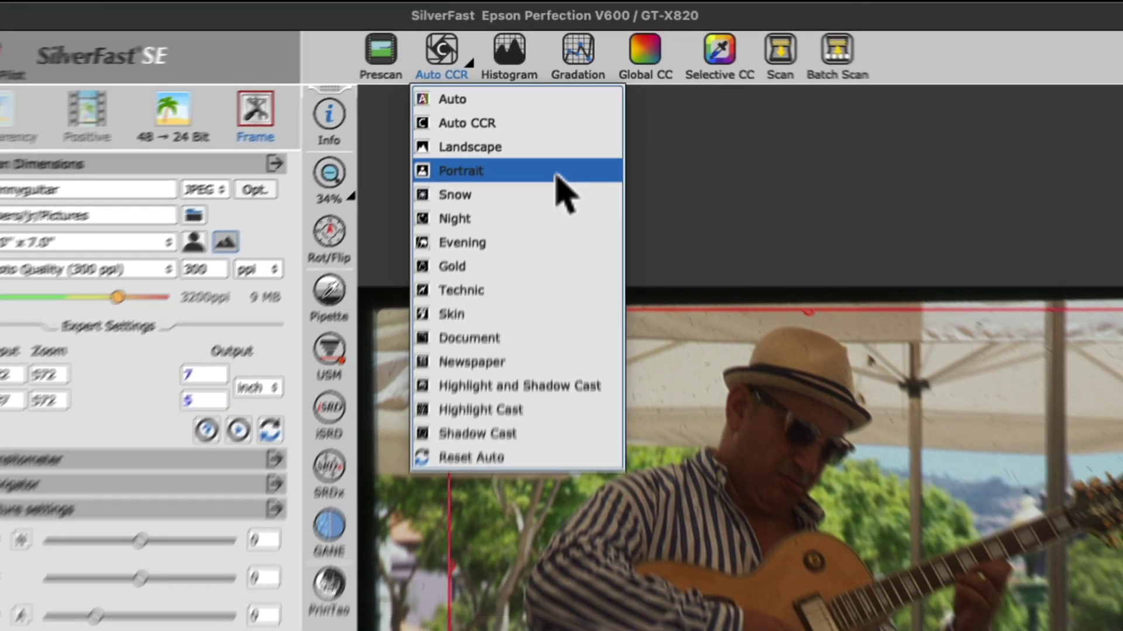
click(555, 195)
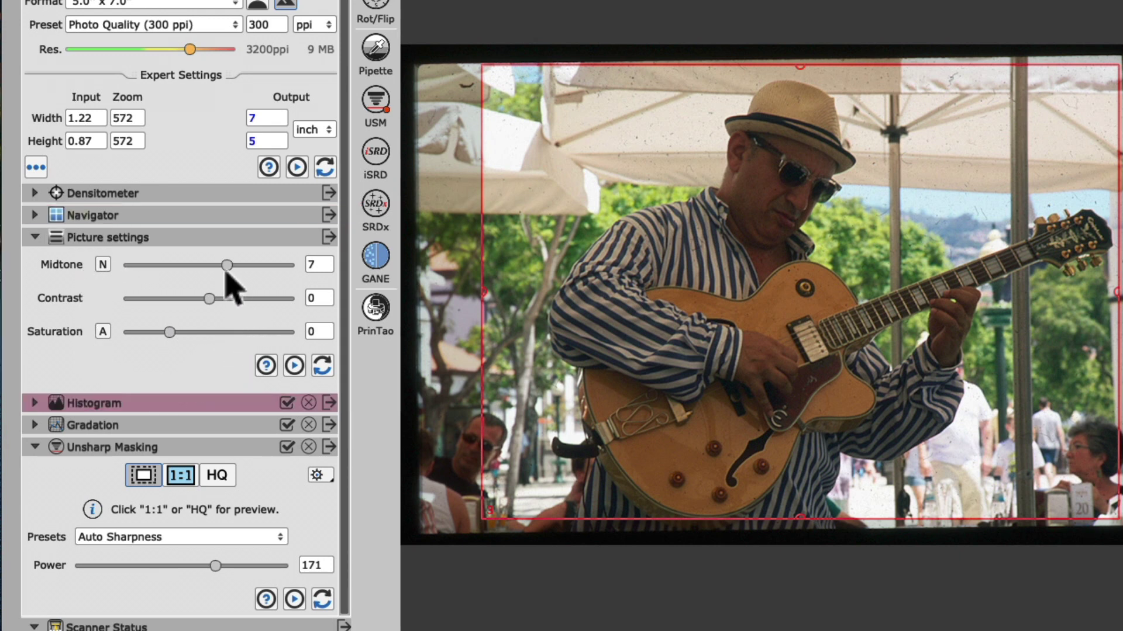
- Raise the midtones to 16, lower contrast to -4, and set saturation to 14 after comparing at 0
drag(226, 270, 252, 271)
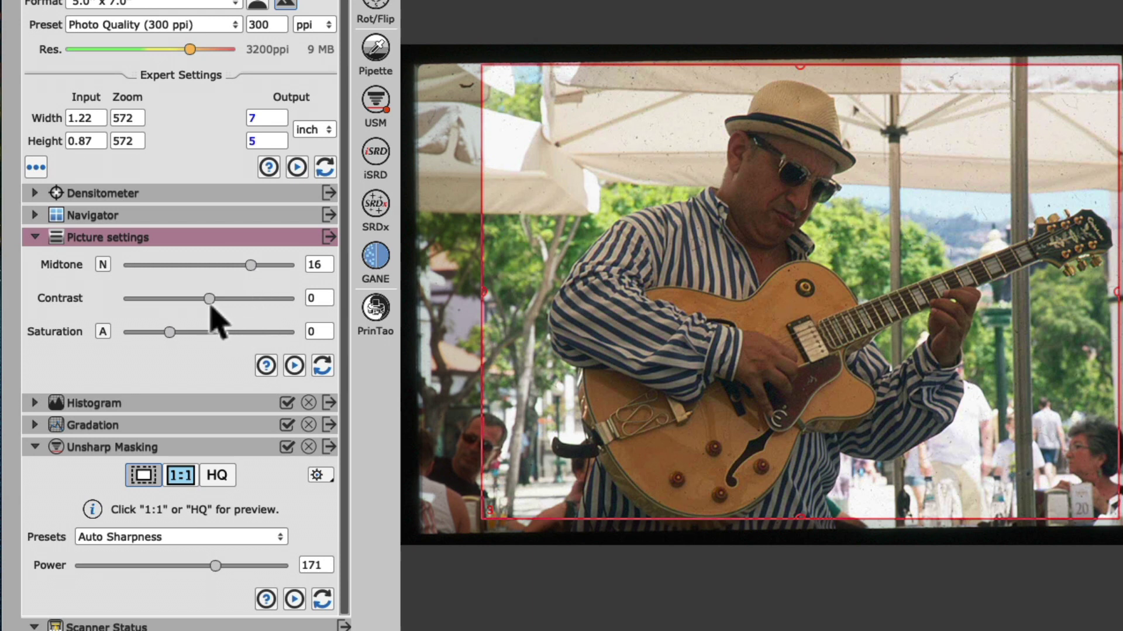
drag(209, 302, 181, 334)
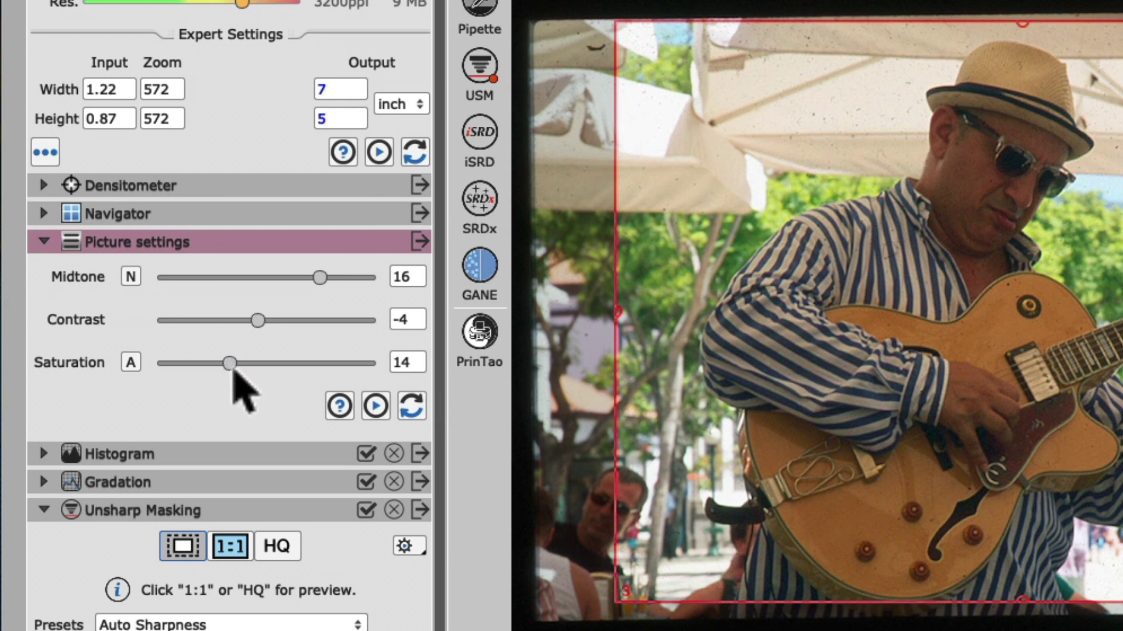
drag(233, 369, 214, 369)
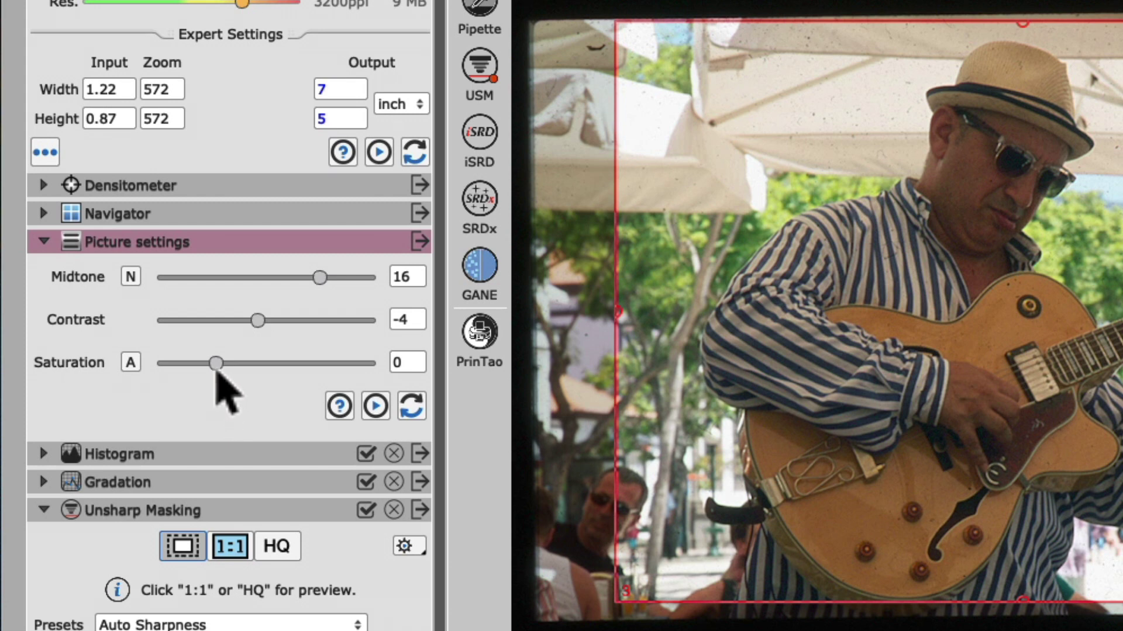
drag(217, 368, 231, 368)
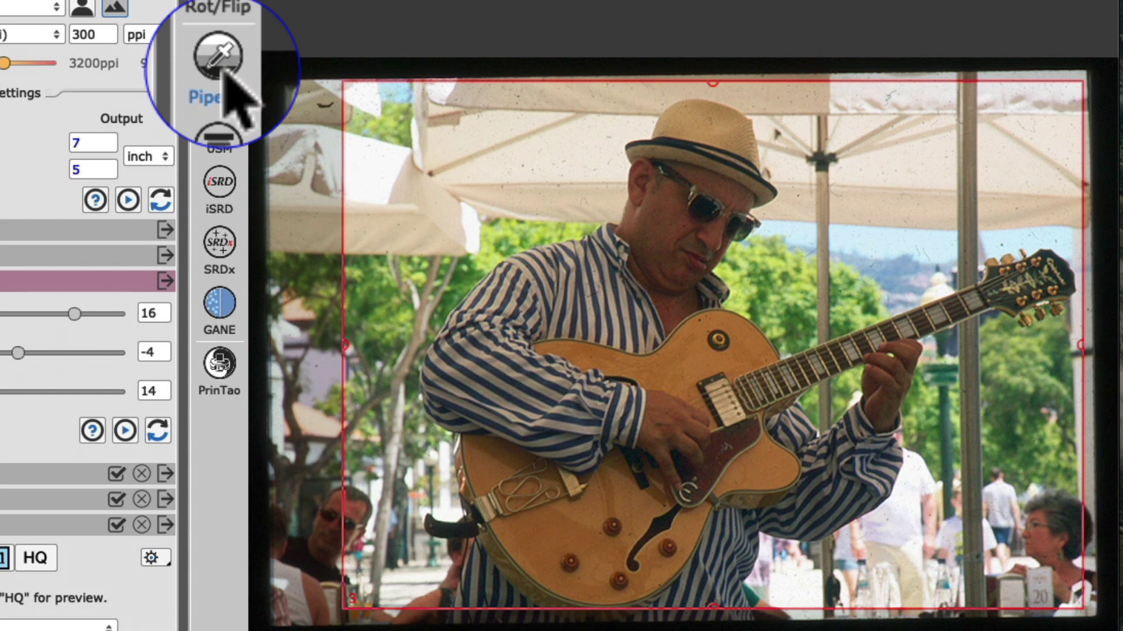
- Switch the pipette to Neutral Point and expand the Densitometer colour readouts
click(222, 69)
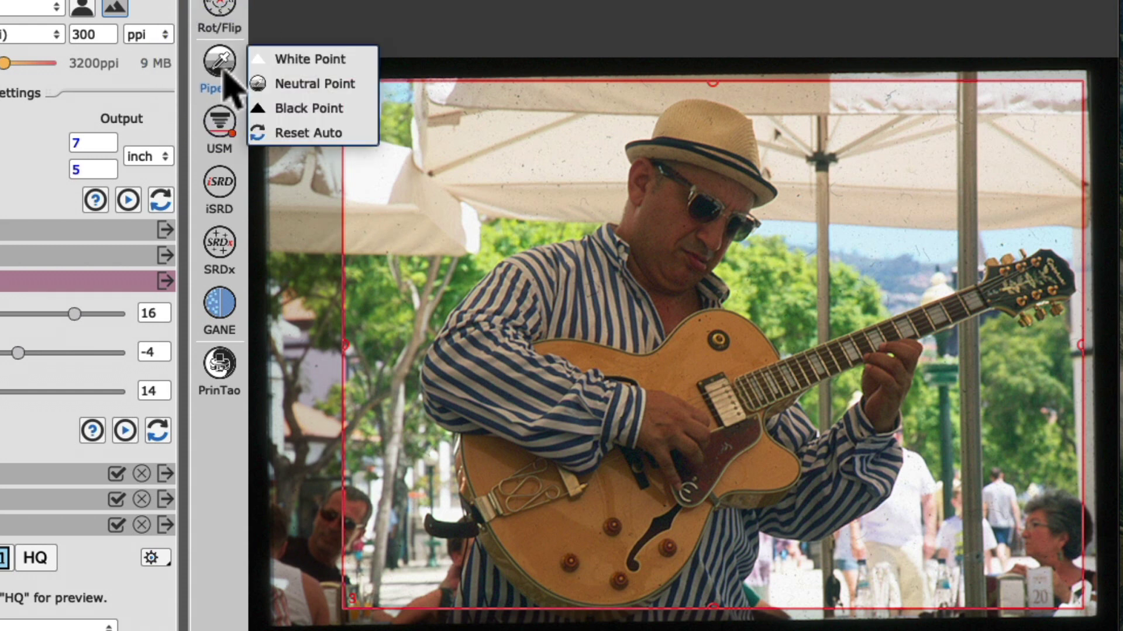
click(361, 87)
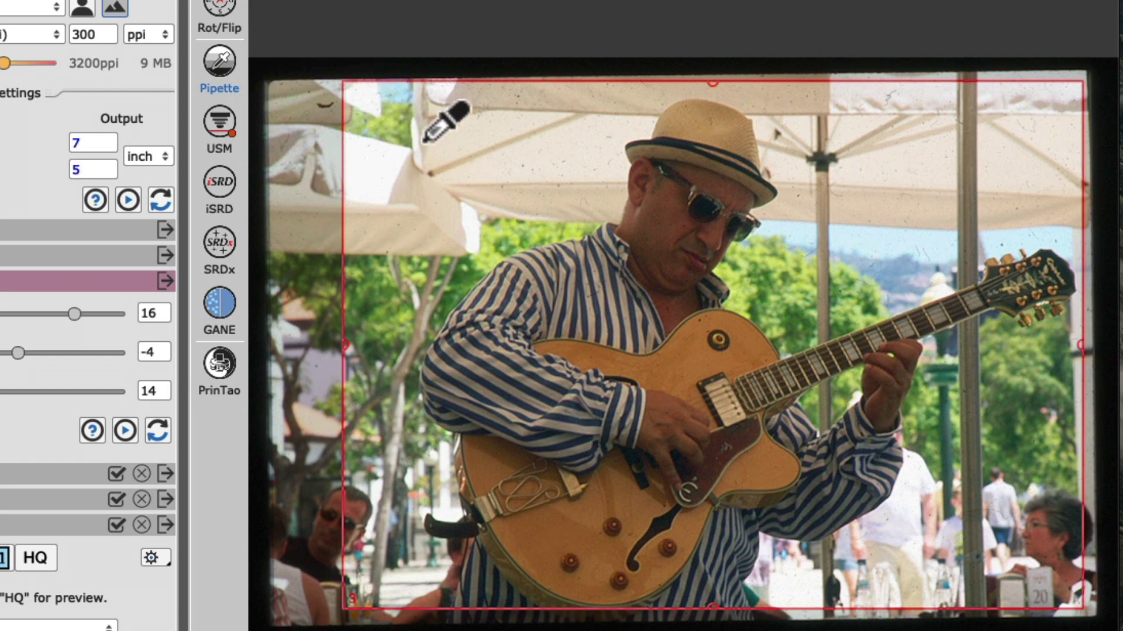
click(425, 140)
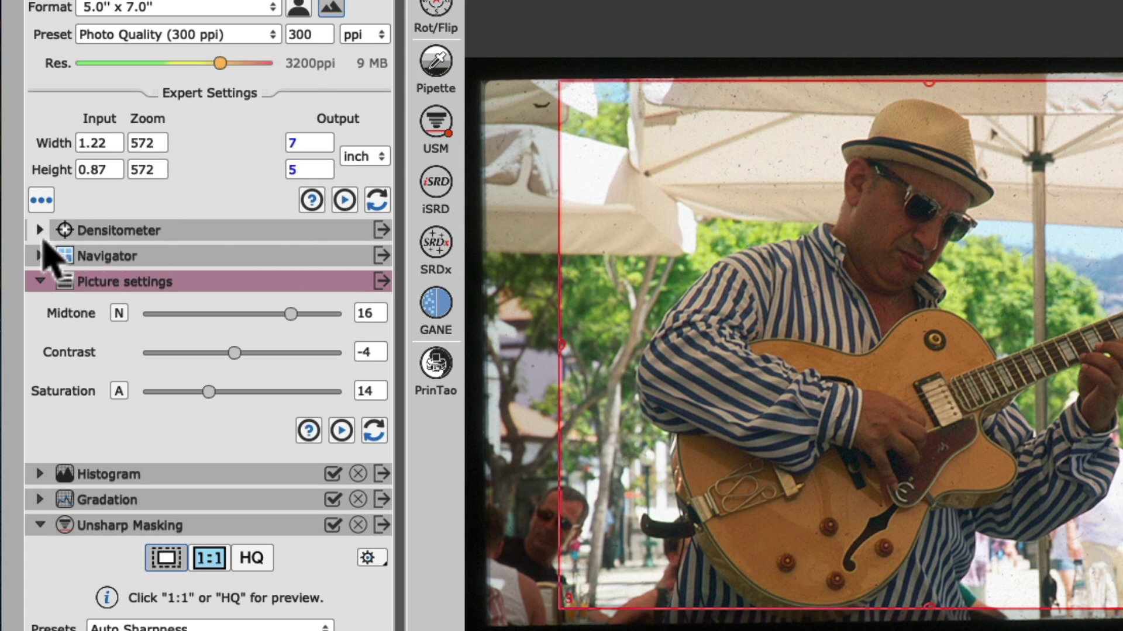
click(41, 237)
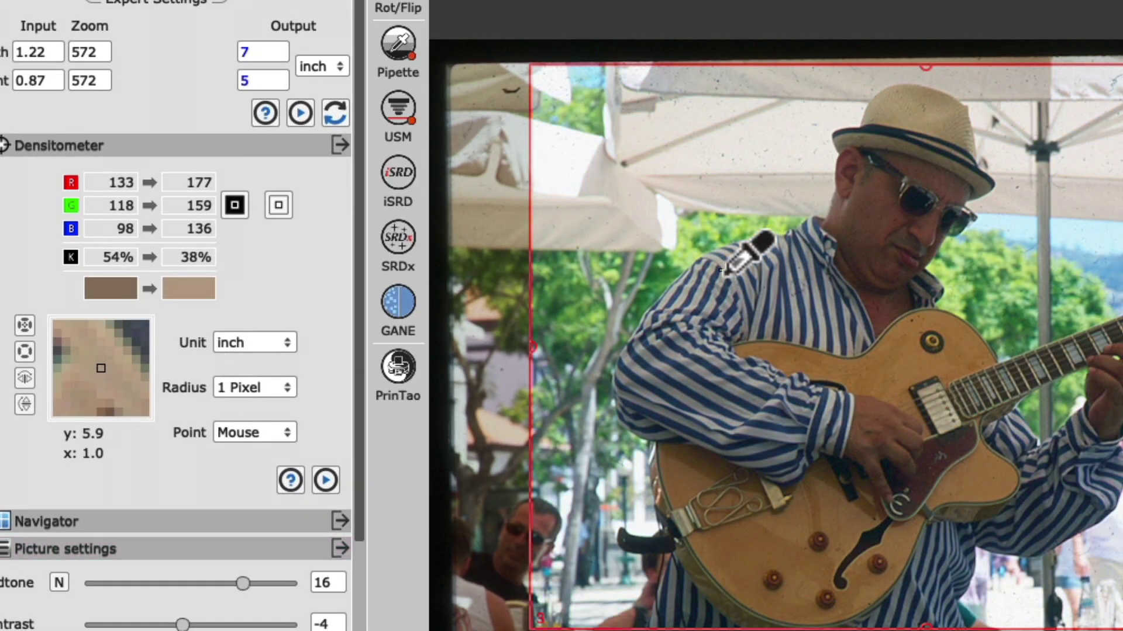
- Set the shirt's white stripe as the neutral point, toggling the Neutral Pipette off and on to compare
click(723, 270)
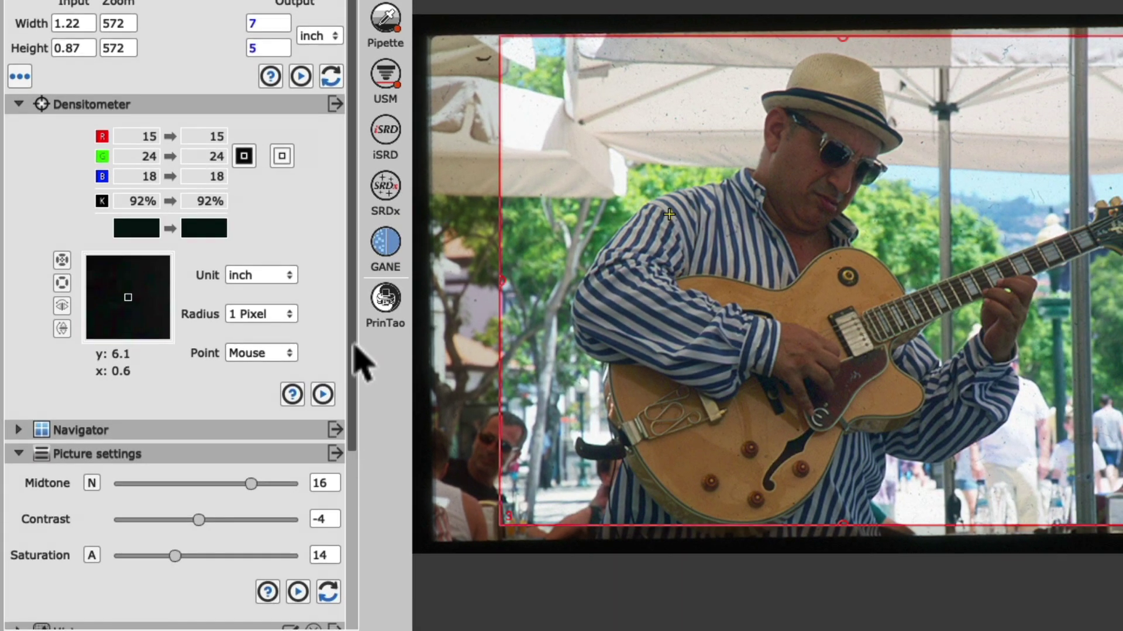
drag(352, 348, 351, 489)
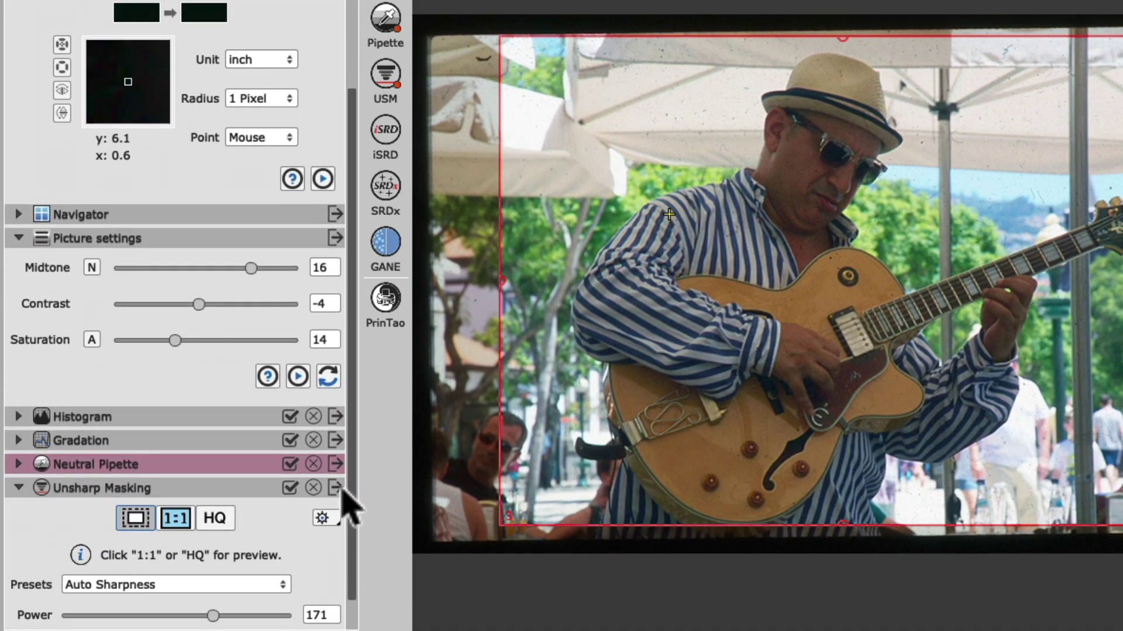
click(290, 465)
click(290, 467)
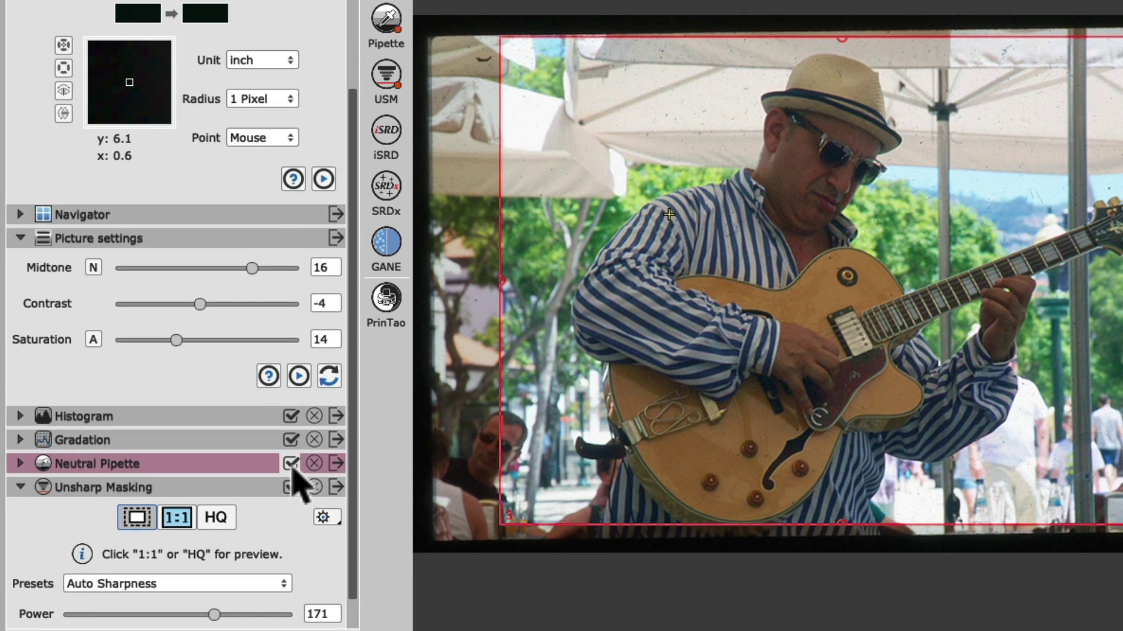
- Enable automatic iSRD dust removal and check it in an HQ preview across face, pole and guitar
click(391, 140)
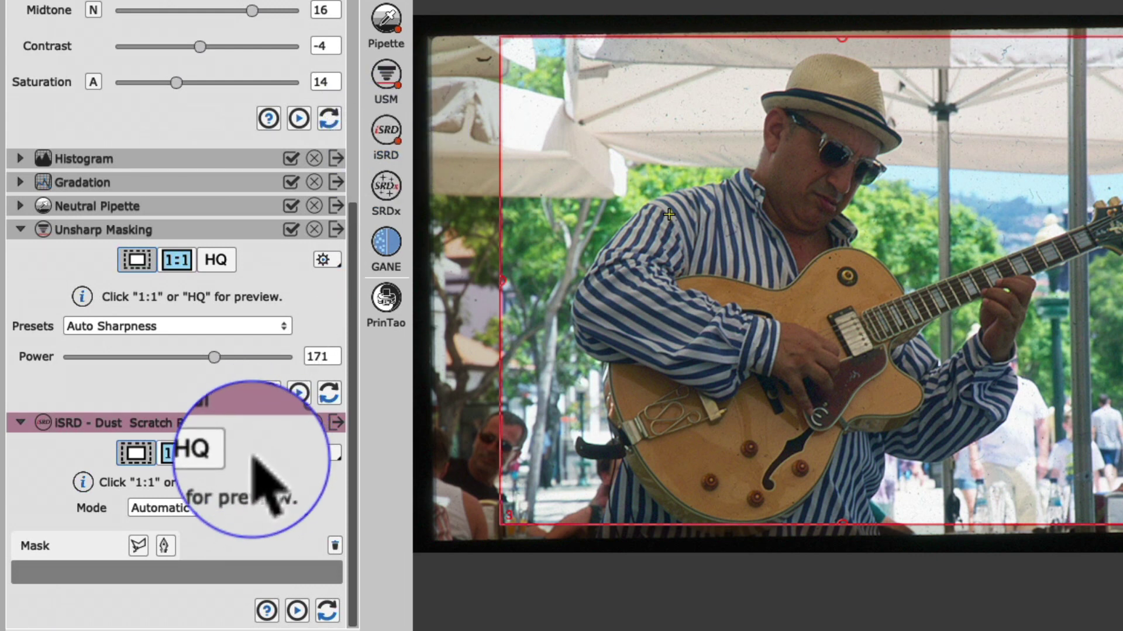
click(216, 453)
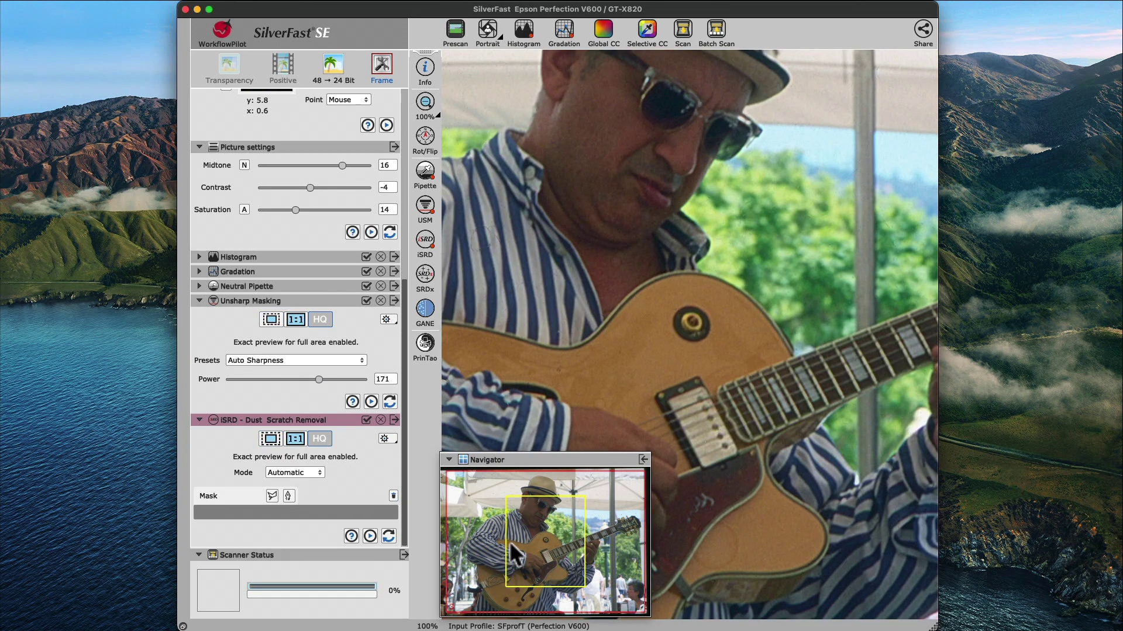
drag(517, 531, 500, 512)
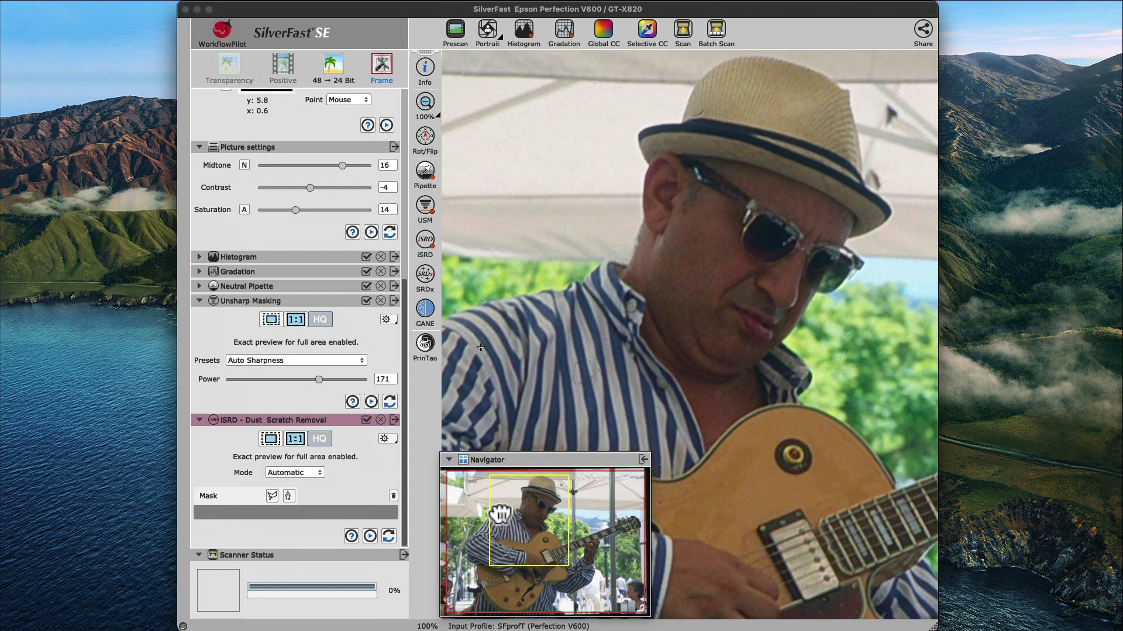
click(366, 416)
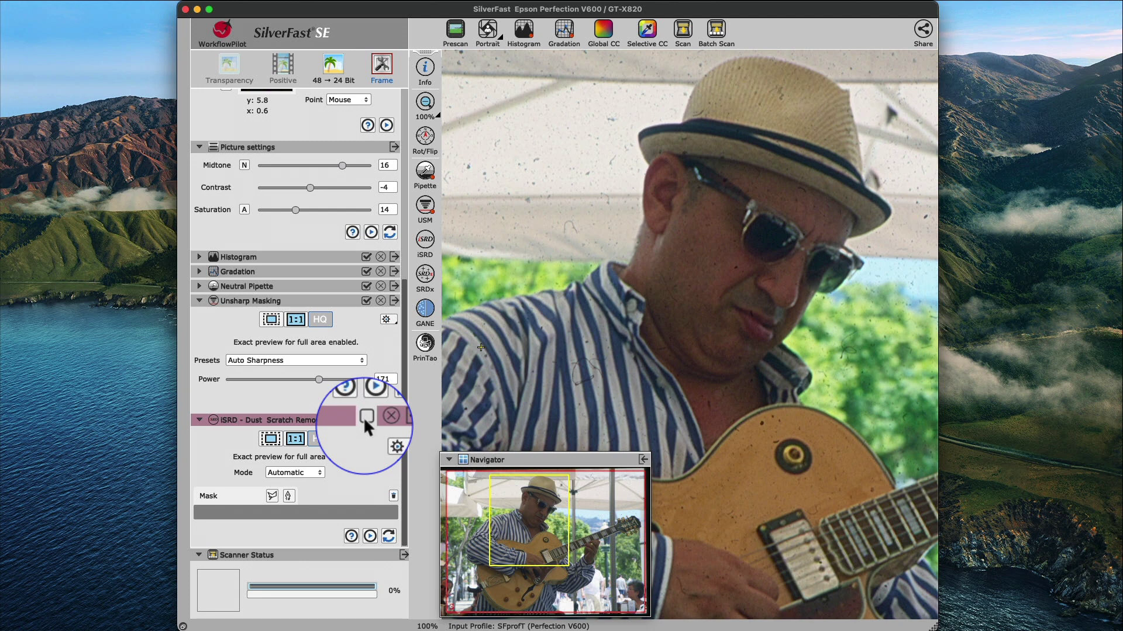
click(366, 417)
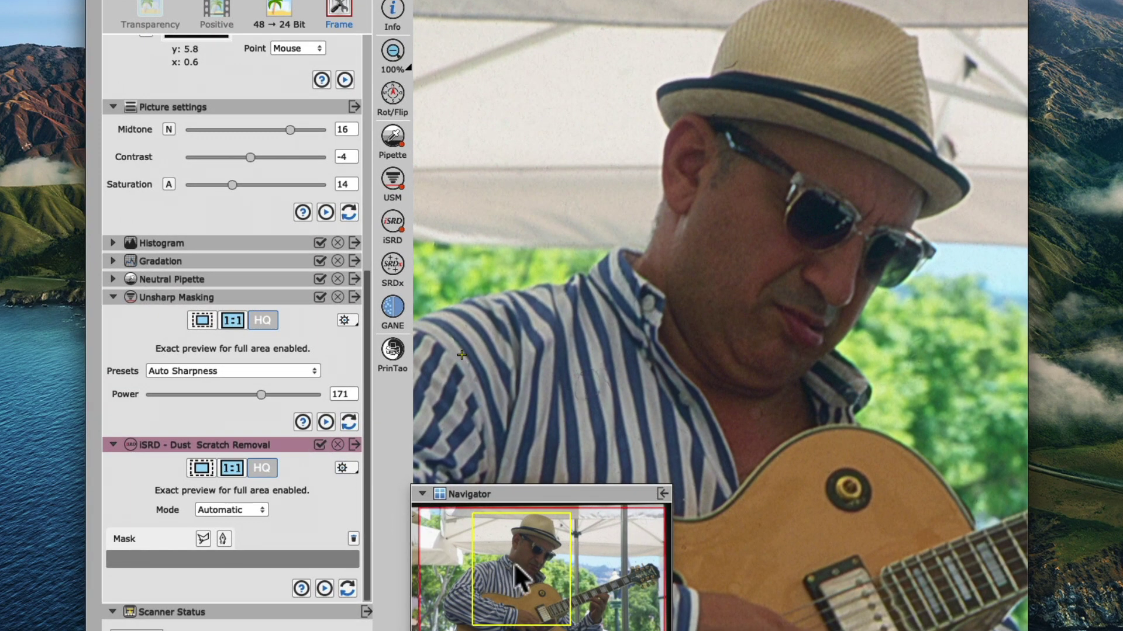
drag(522, 575, 496, 583)
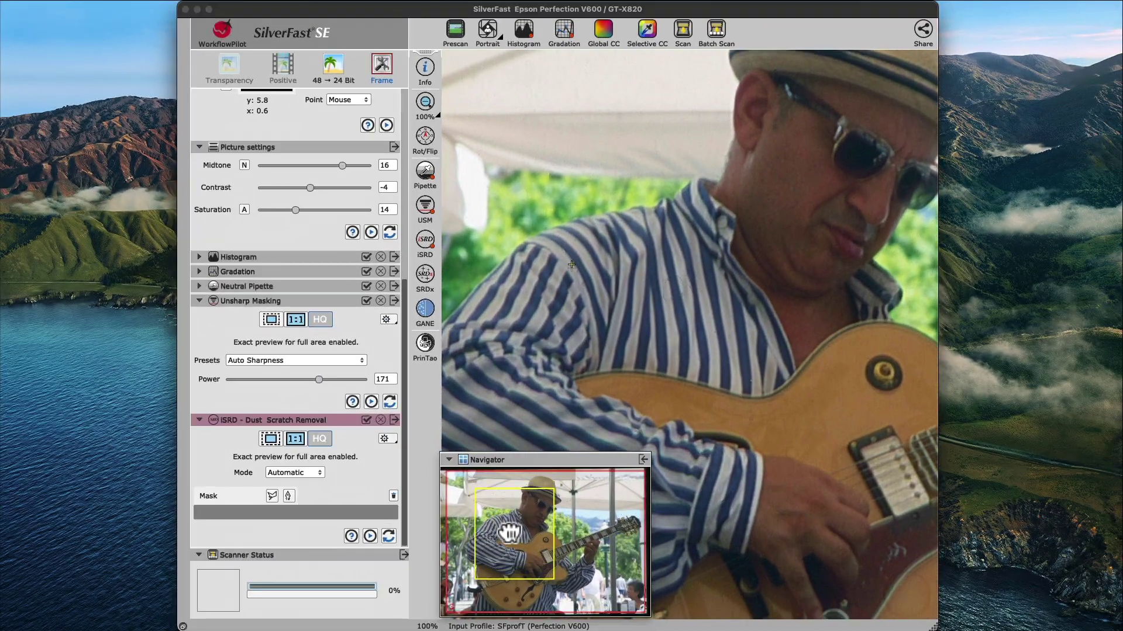
drag(510, 533, 560, 540)
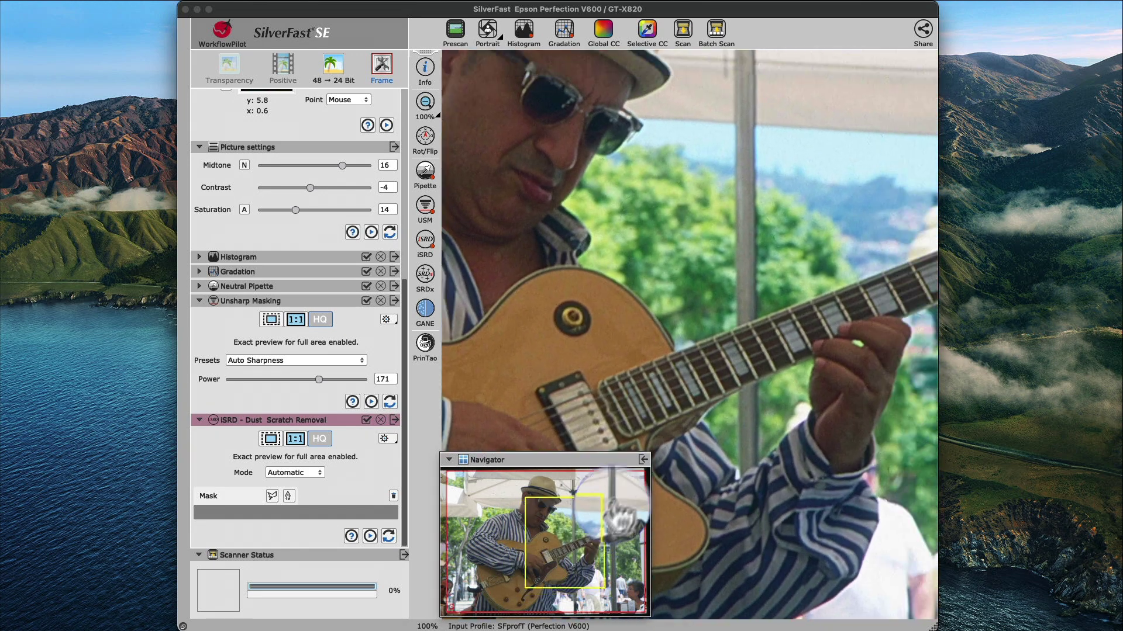
- Run the final 300 dpi scan to johnnyguitar JPEG, then scroll back to Scan Dimensions
click(683, 37)
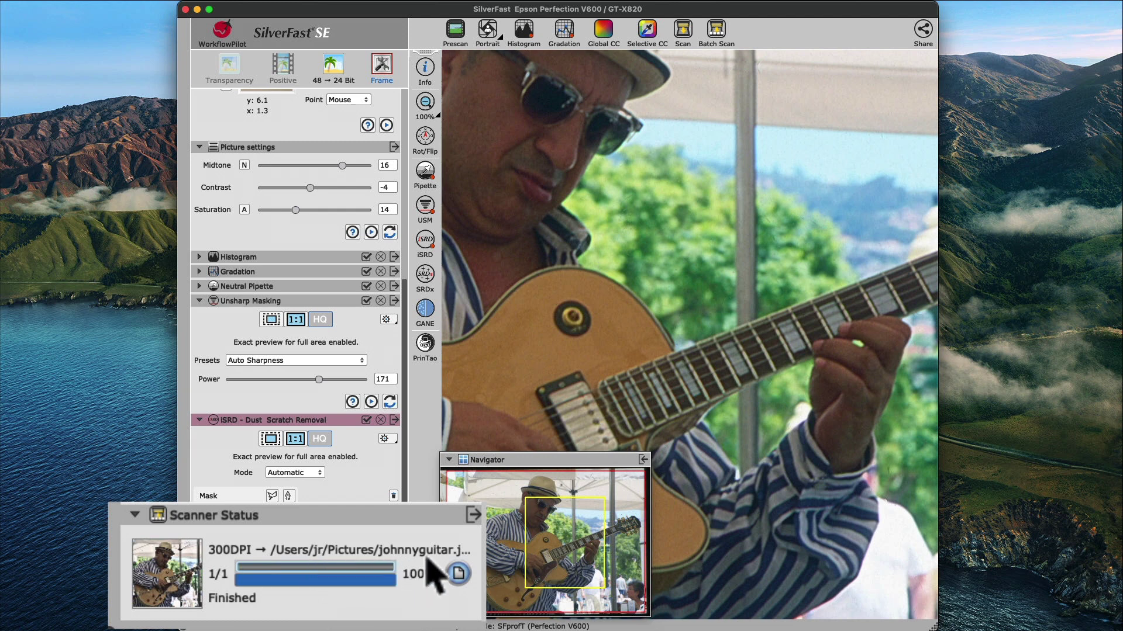
scroll(408, 444, up, 5)
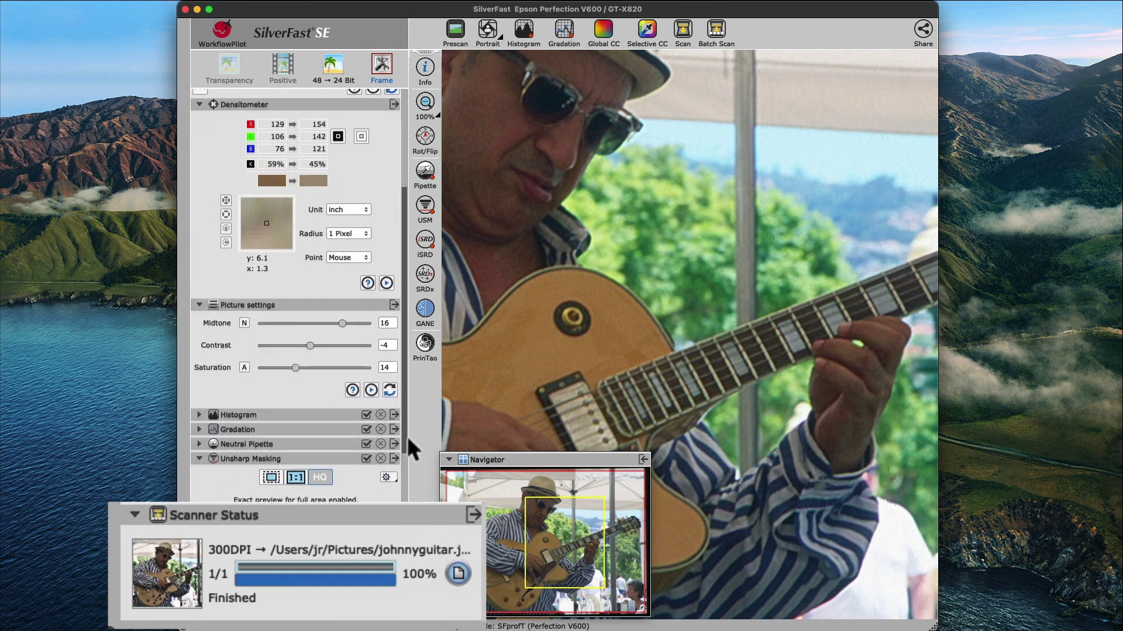
drag(407, 436, 408, 324)
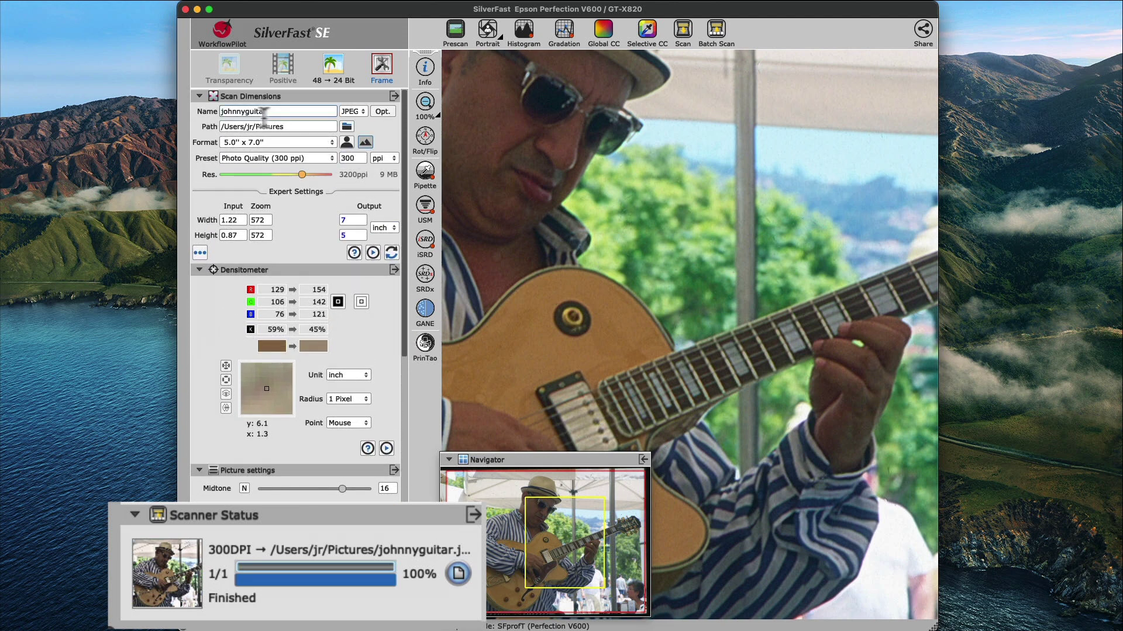